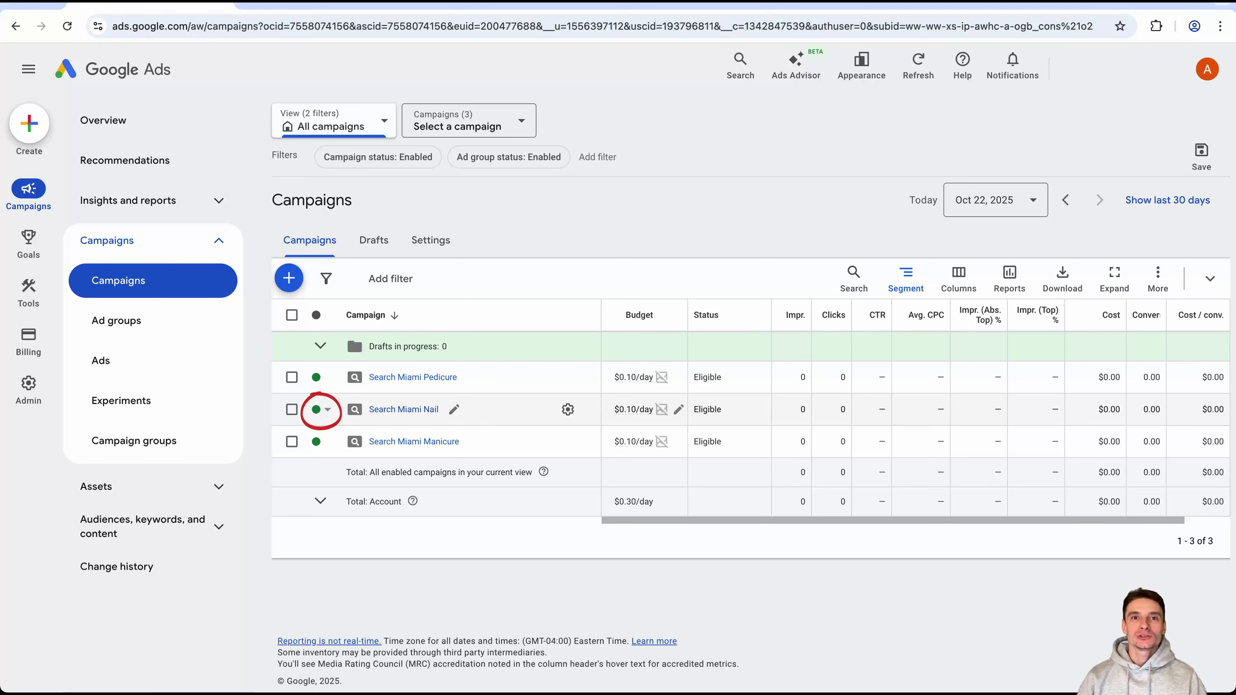
- Pause all three campaigns: Search Miami Pedicure, Search Miami Nail and Search Miami Manicure
click(322, 409)
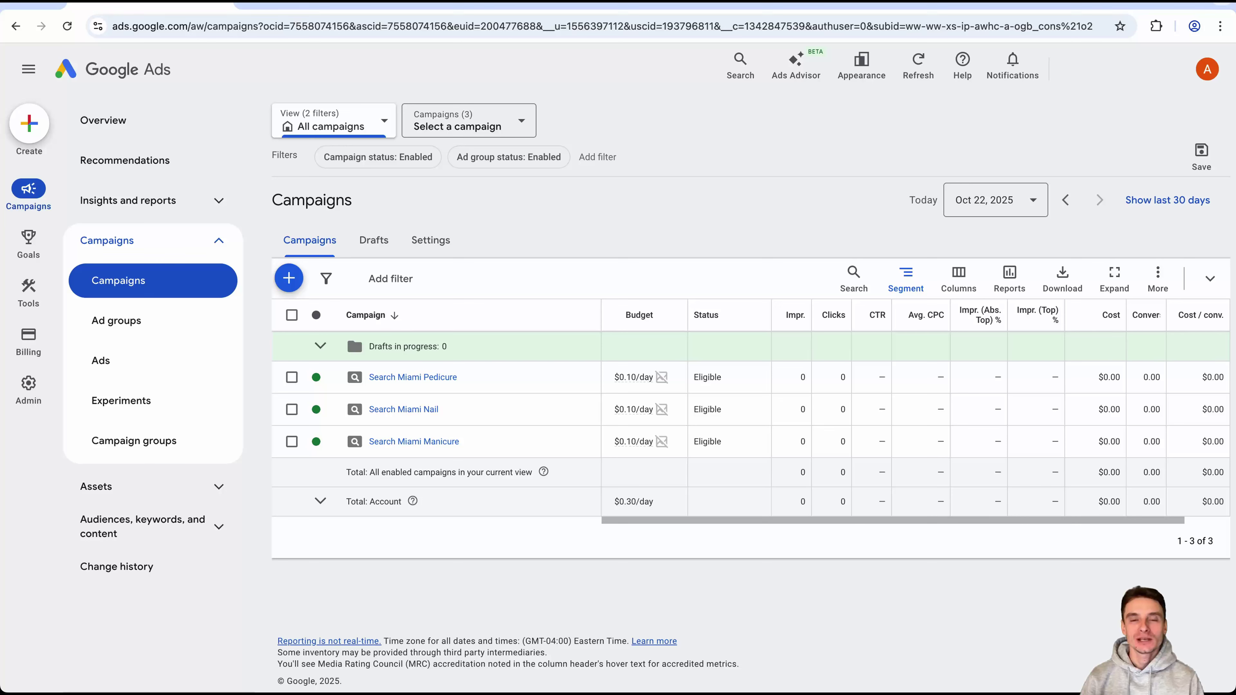
click(292, 378)
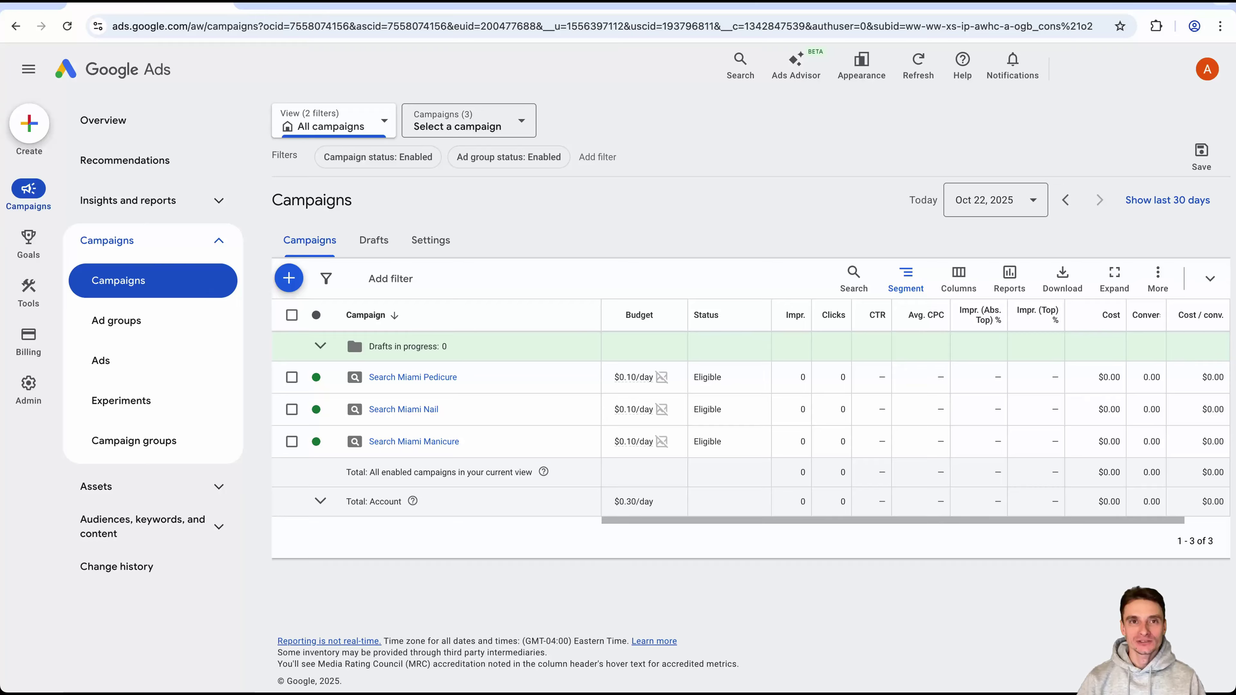
click(292, 315)
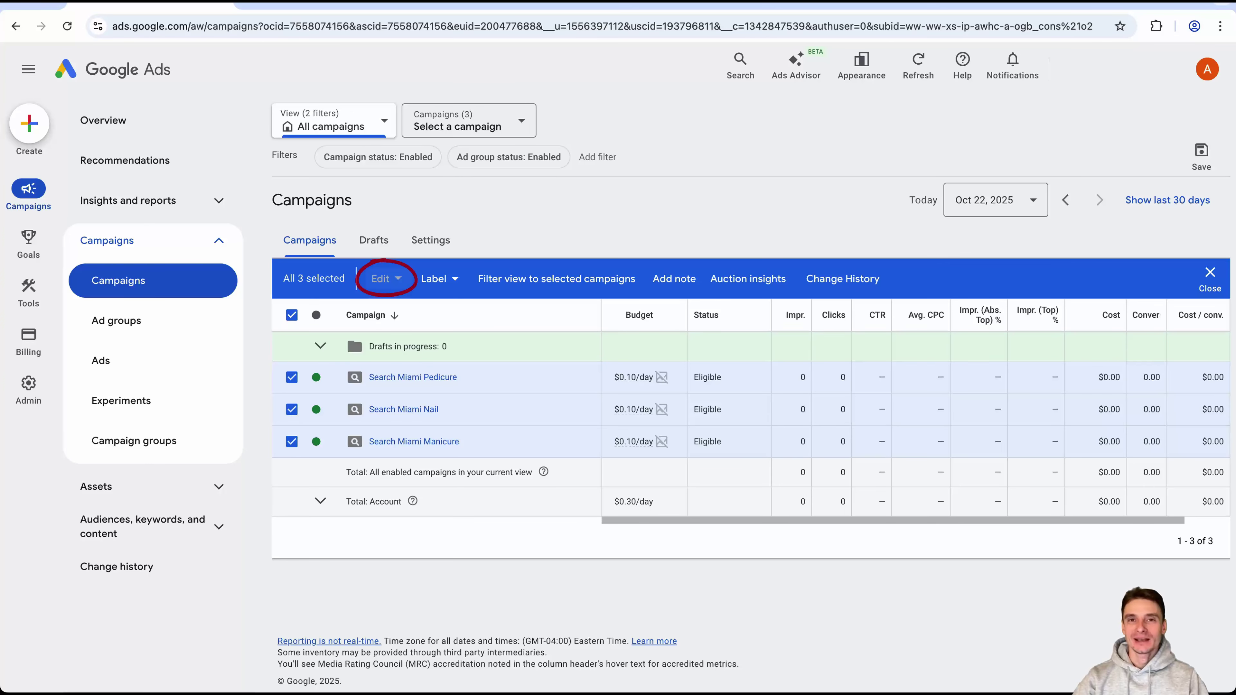
click(386, 279)
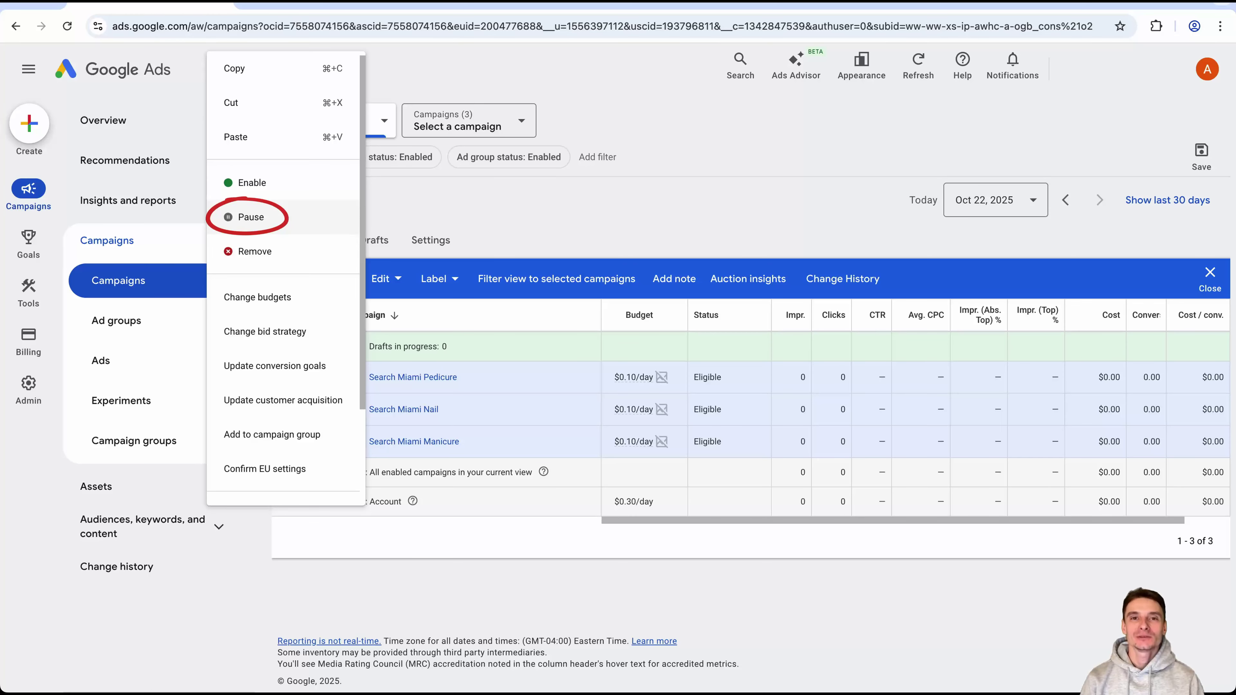
click(251, 217)
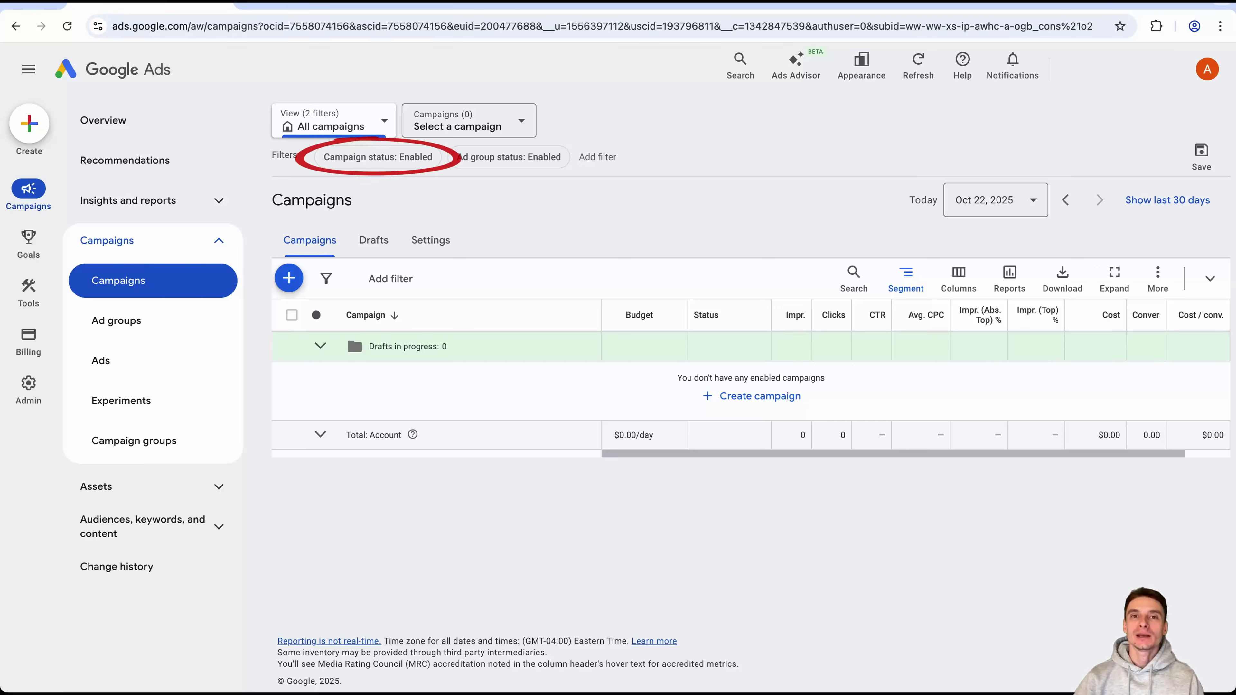
- Filter the campaign list by status All, and change the campaign status filter to Enabled, Paused
click(378, 158)
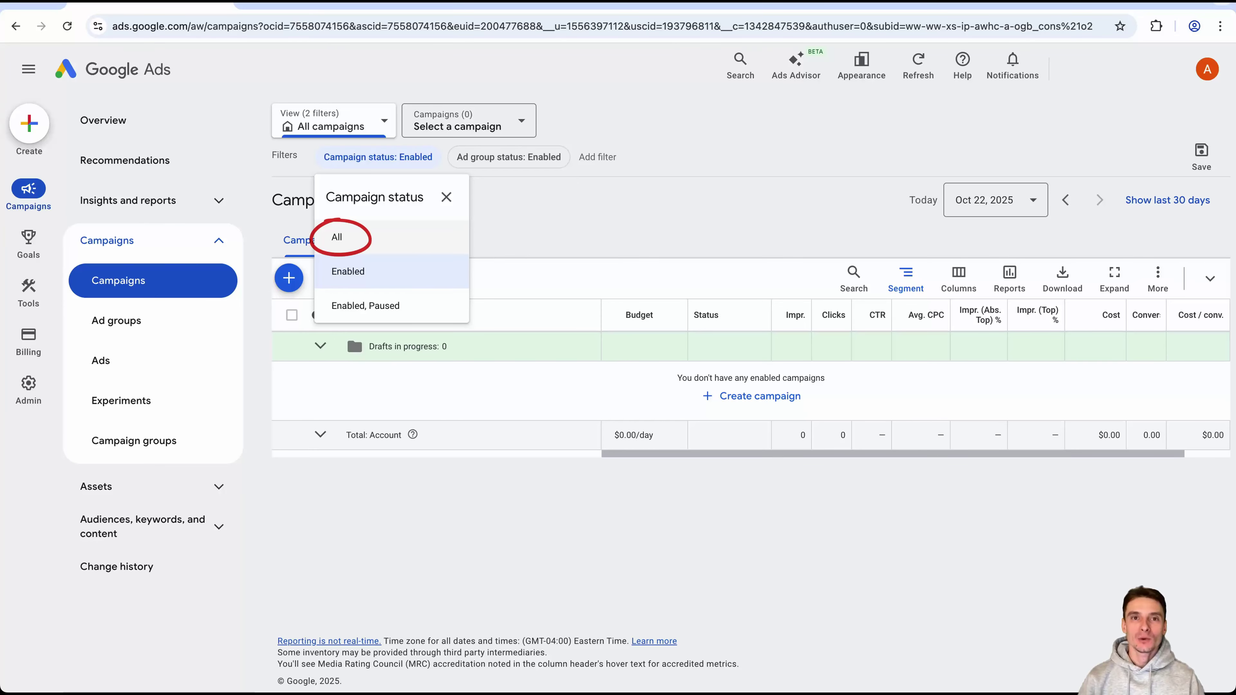
click(337, 237)
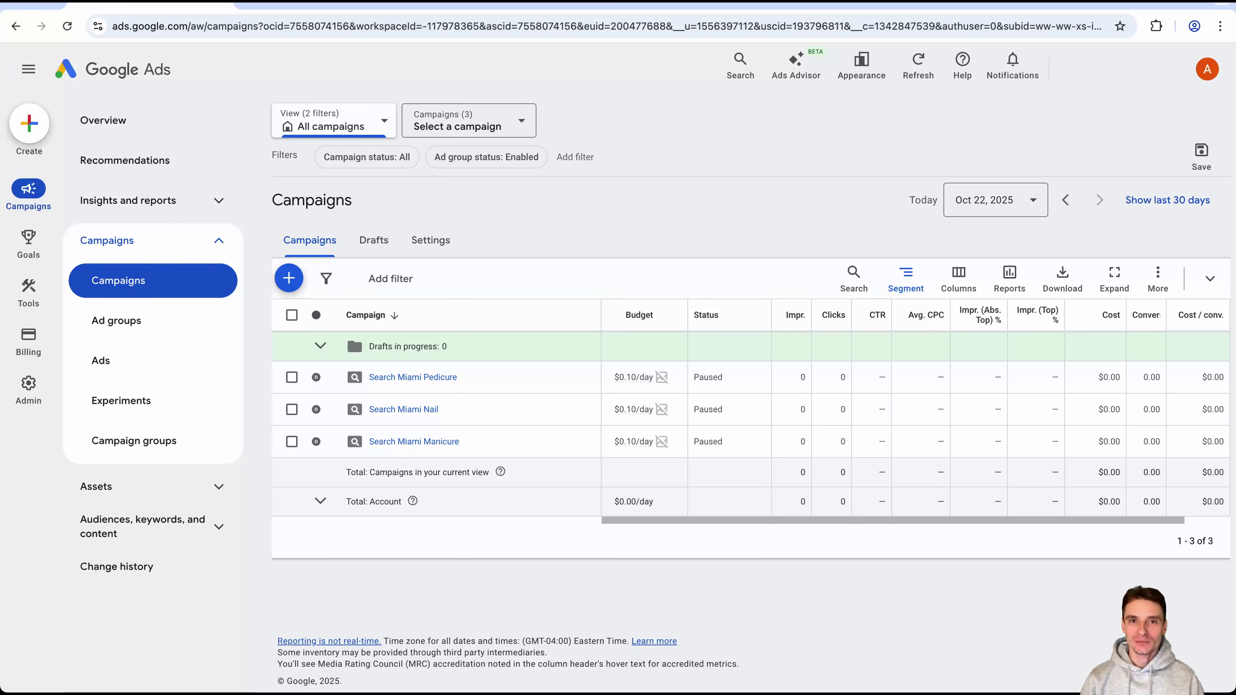
click(367, 158)
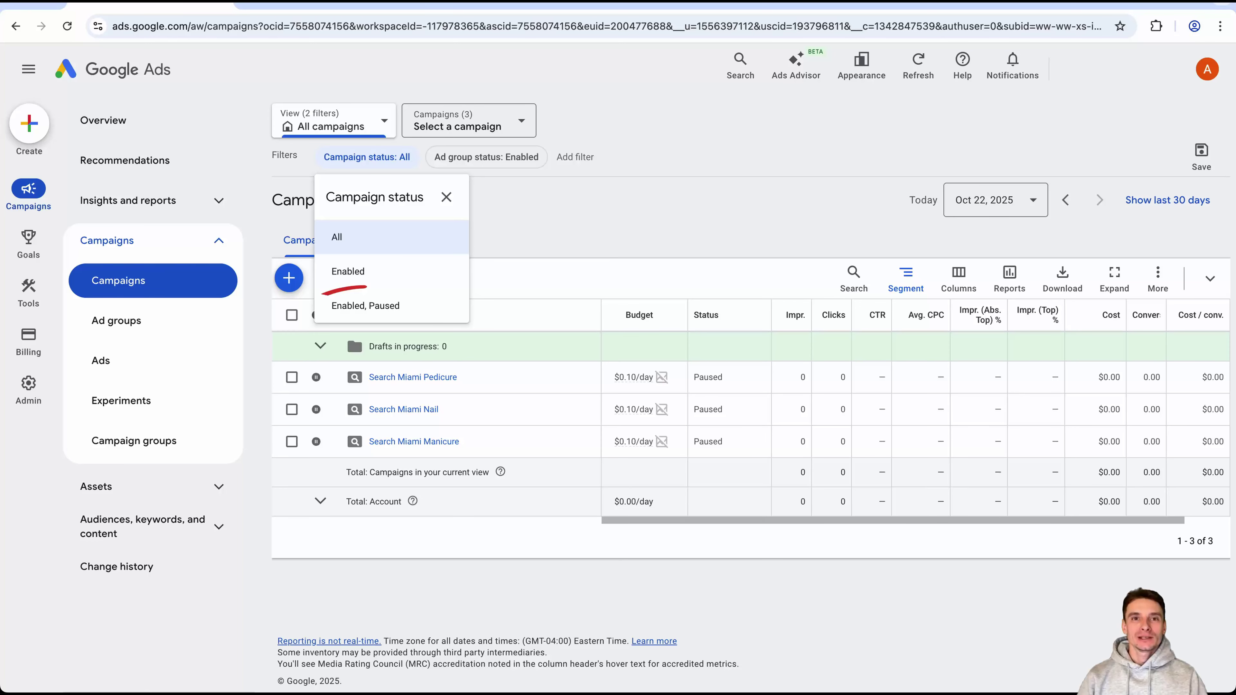
click(365, 306)
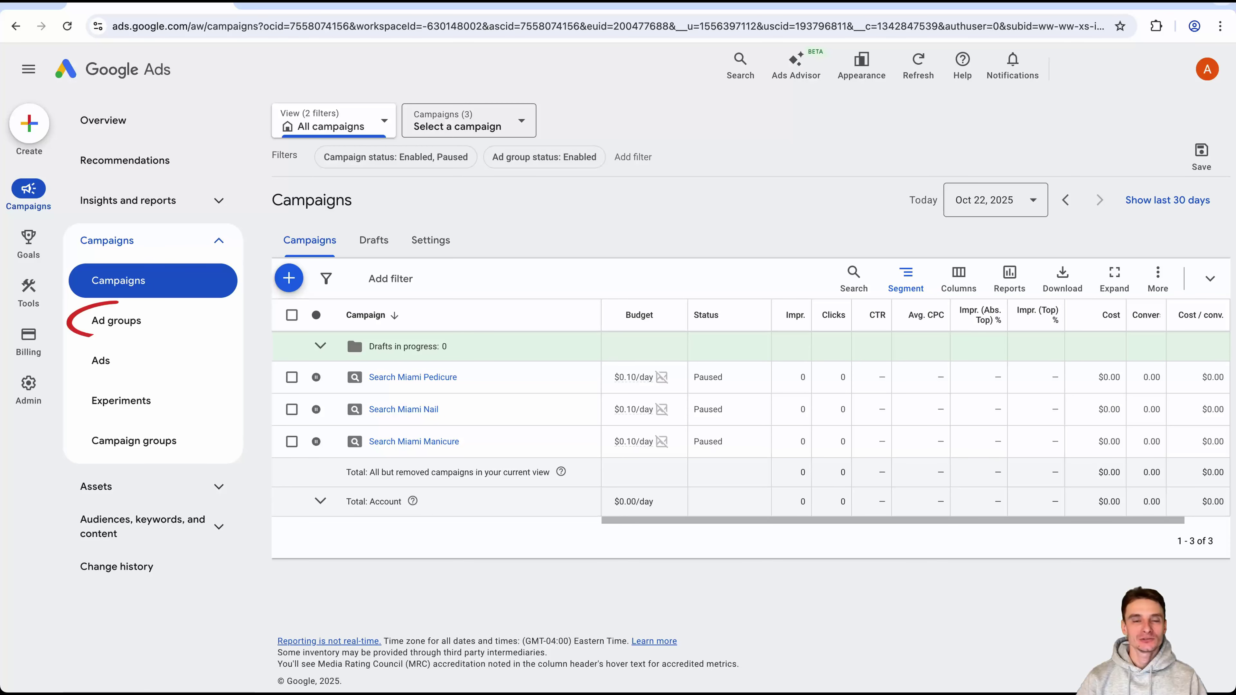
click(116, 321)
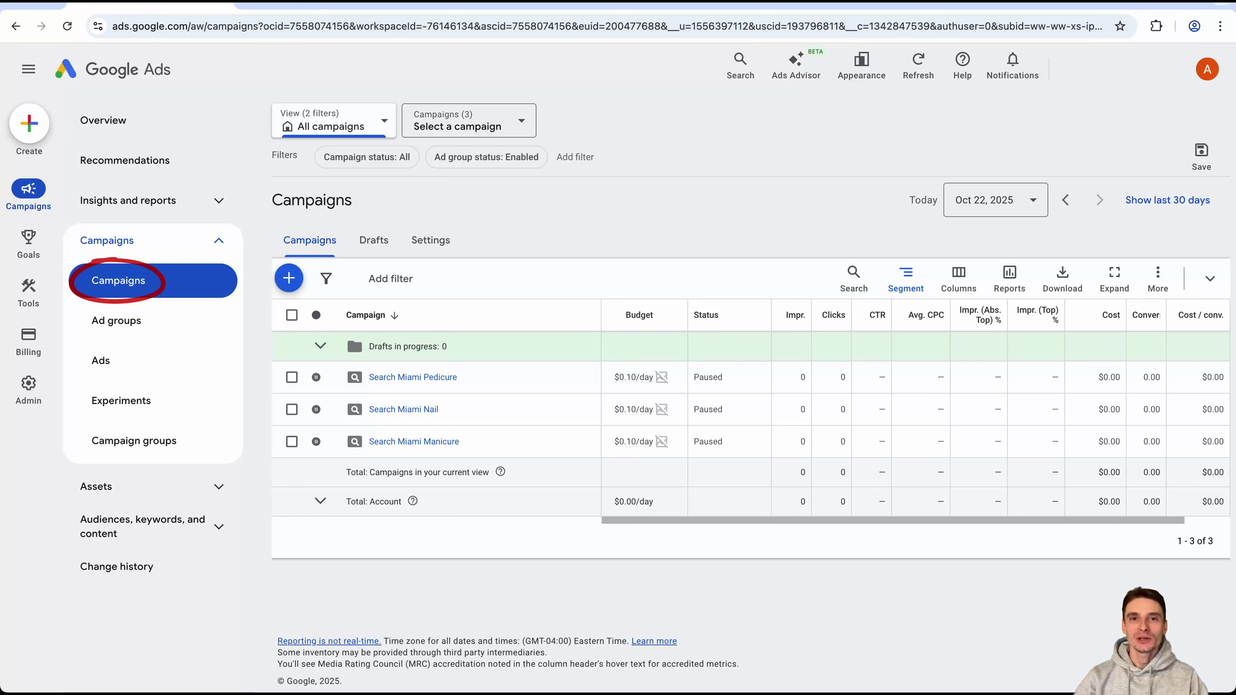
click(291, 315)
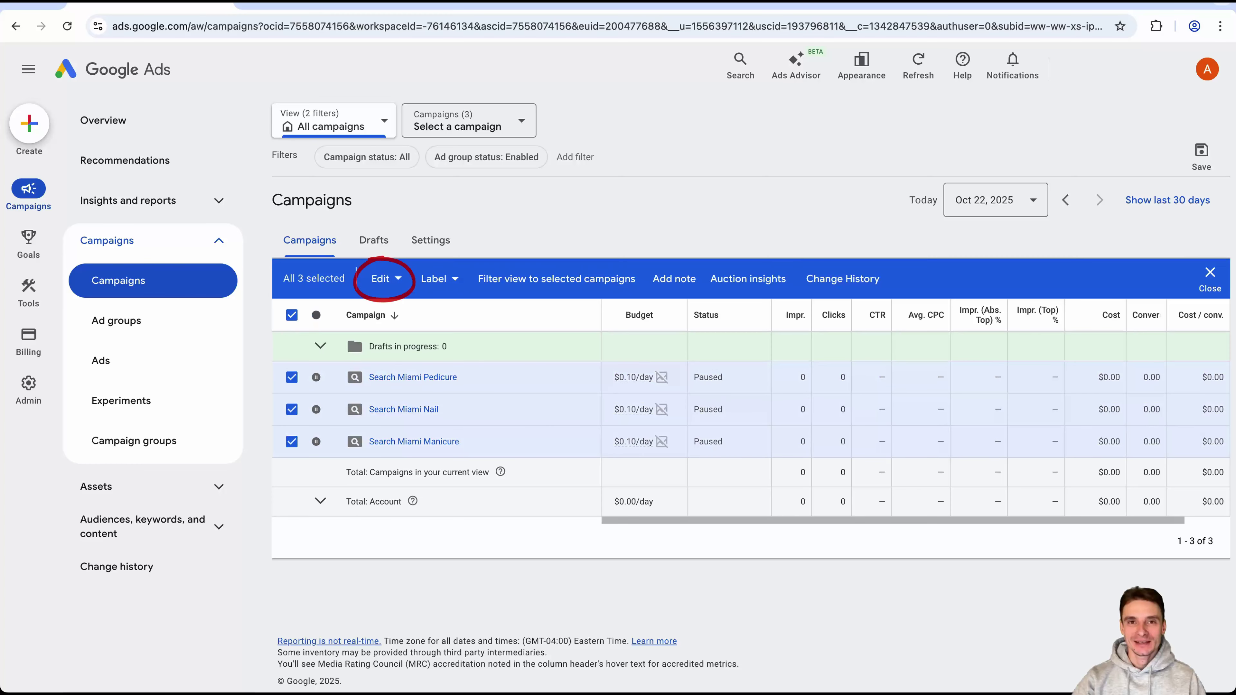
click(386, 279)
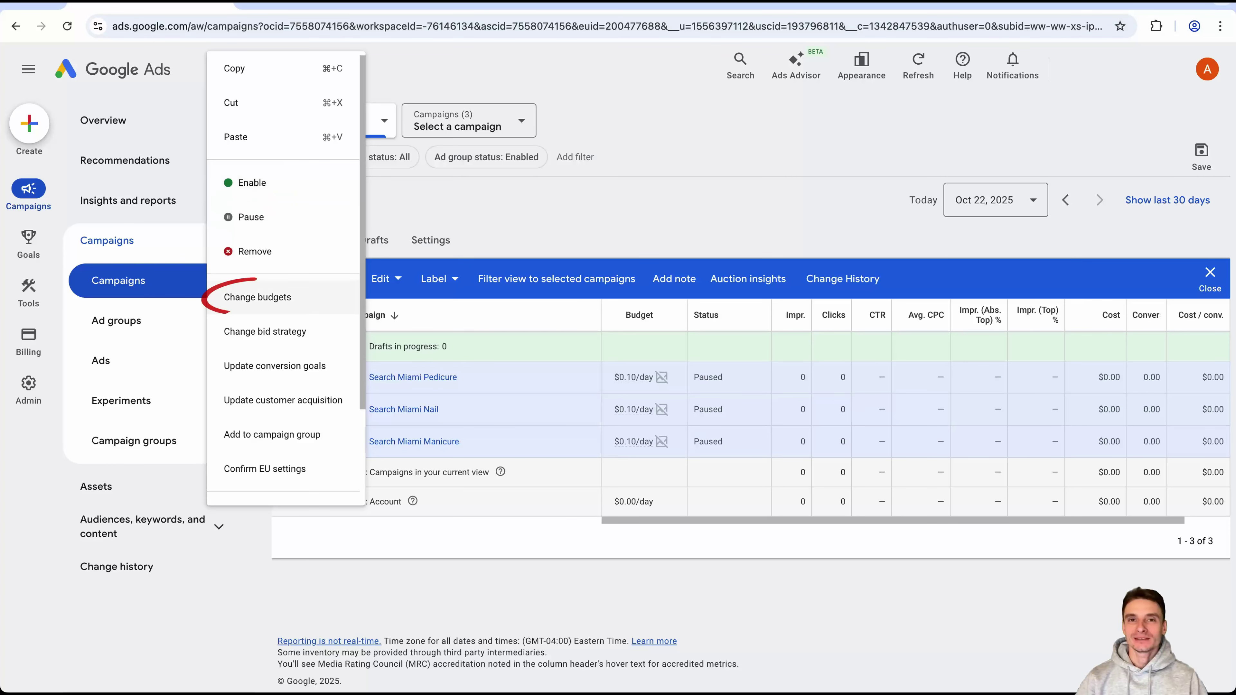
click(257, 297)
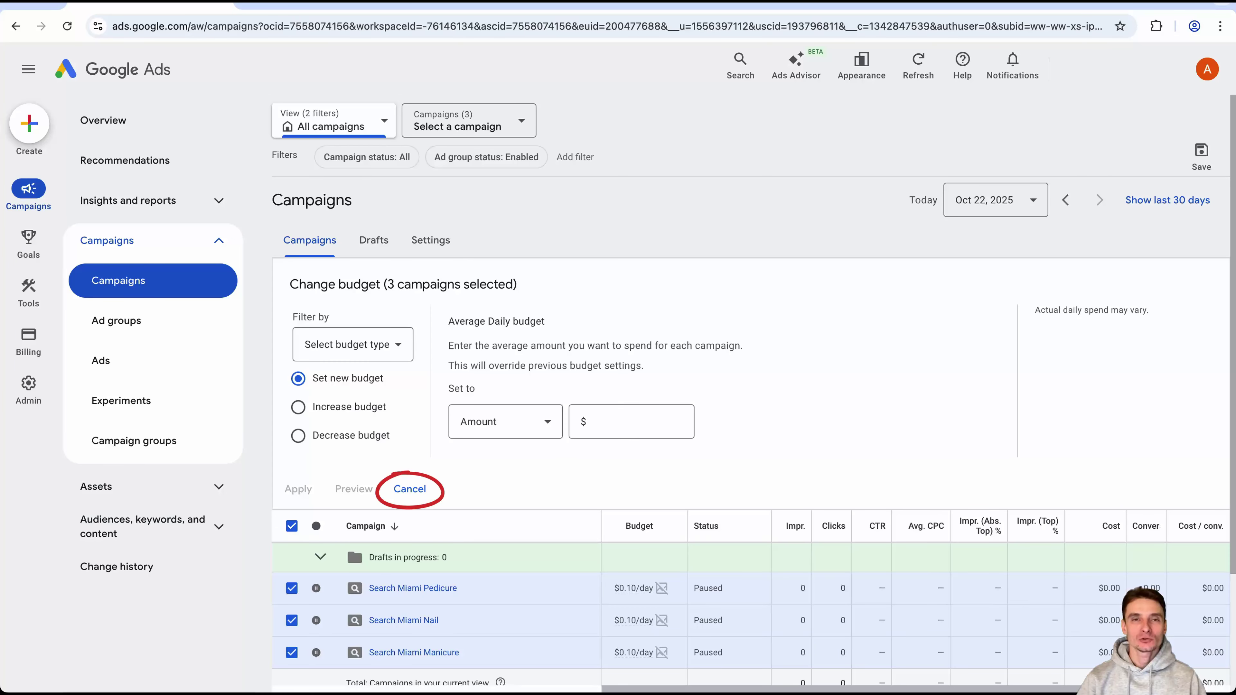
click(410, 489)
click(292, 315)
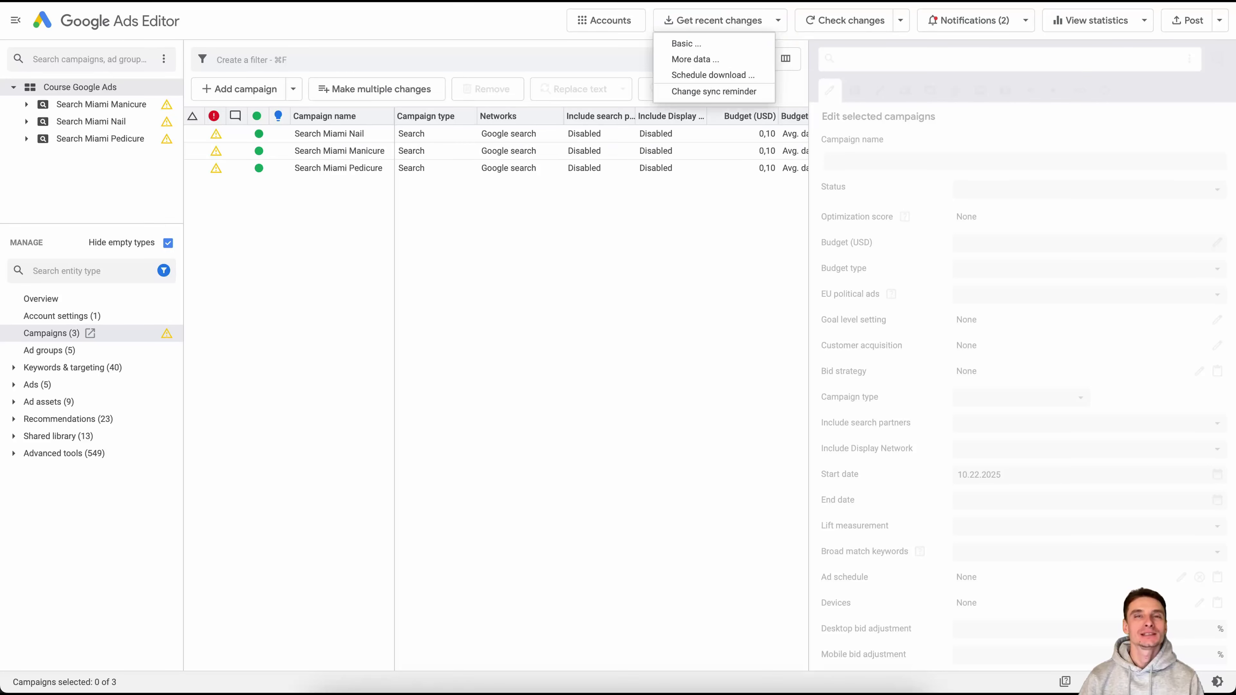
- Switch to Google Ads Editor, download recent changes for all campaigns with all item types, and finish the account update review
click(684, 58)
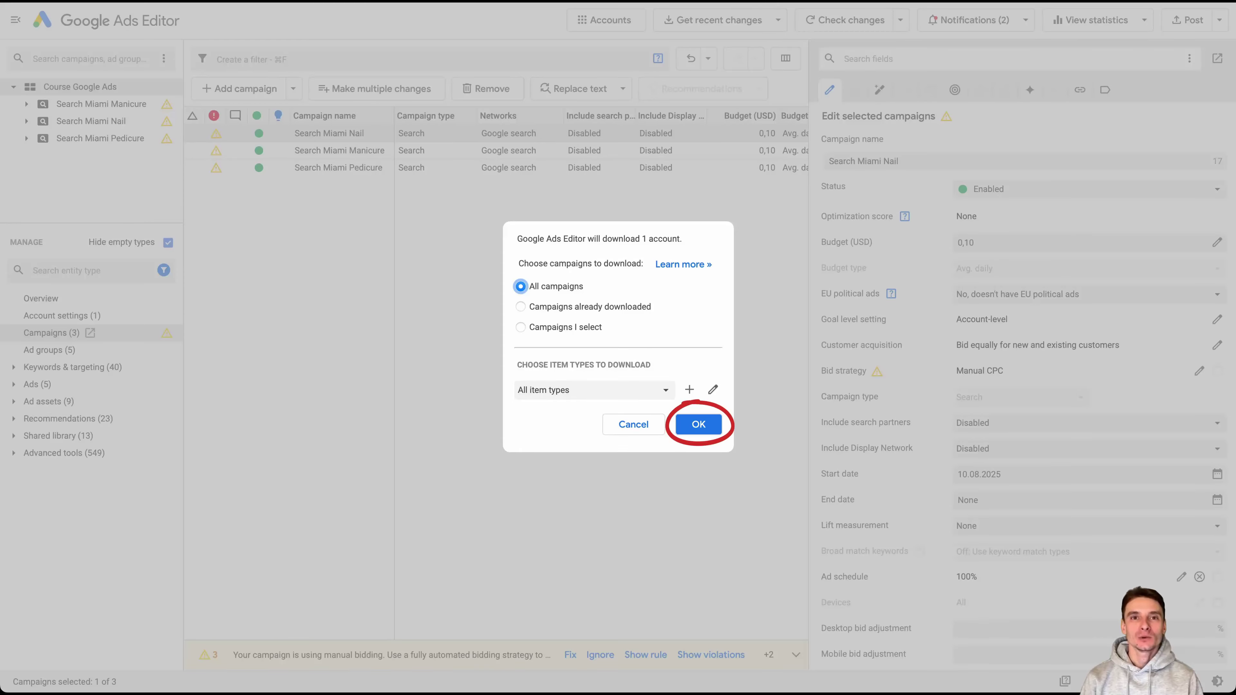
key(Return)
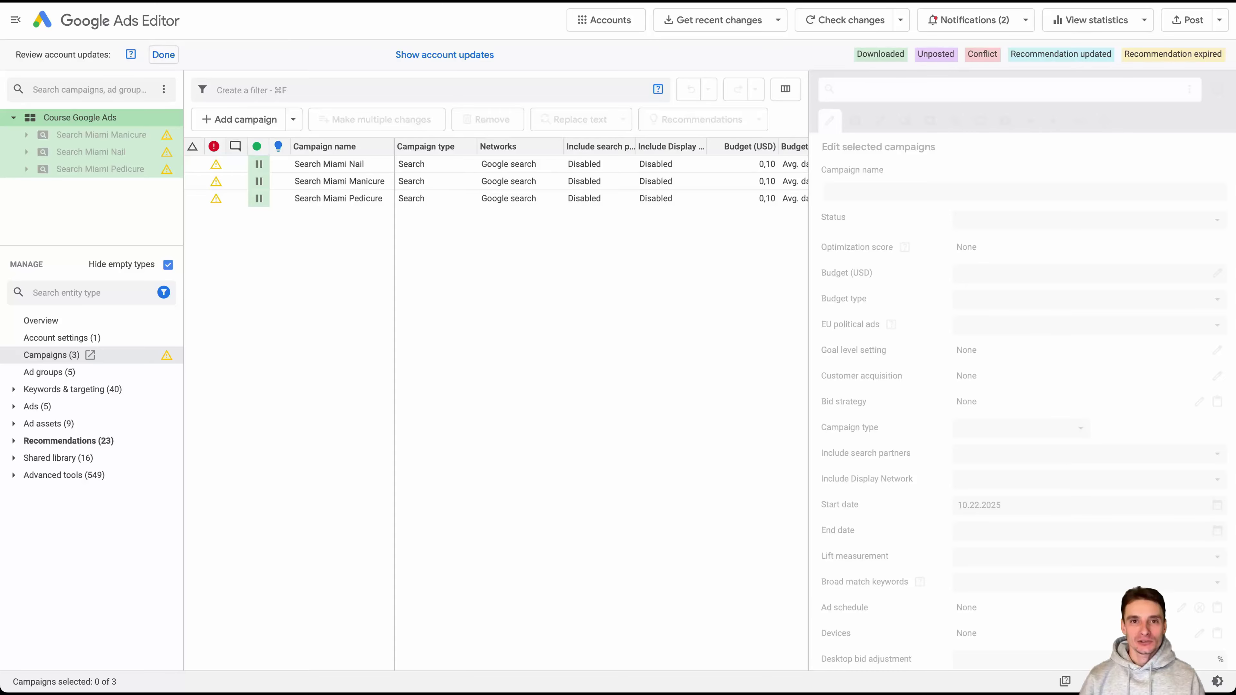
key(super+a)
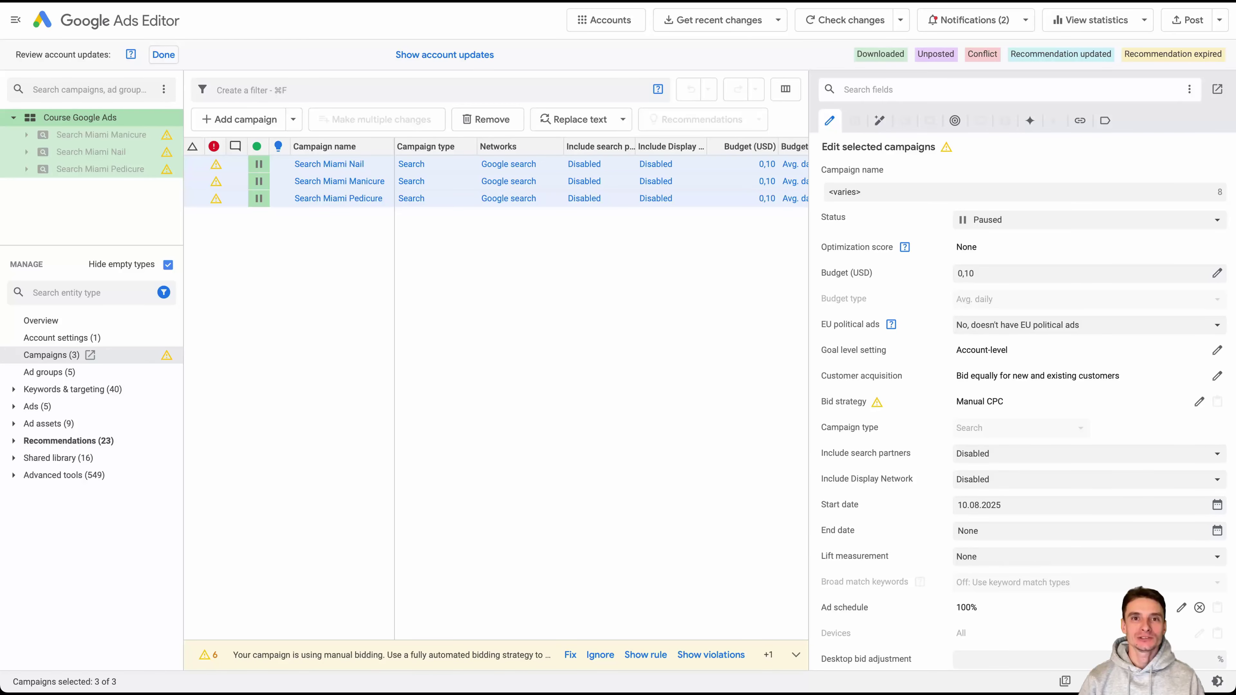
click(164, 54)
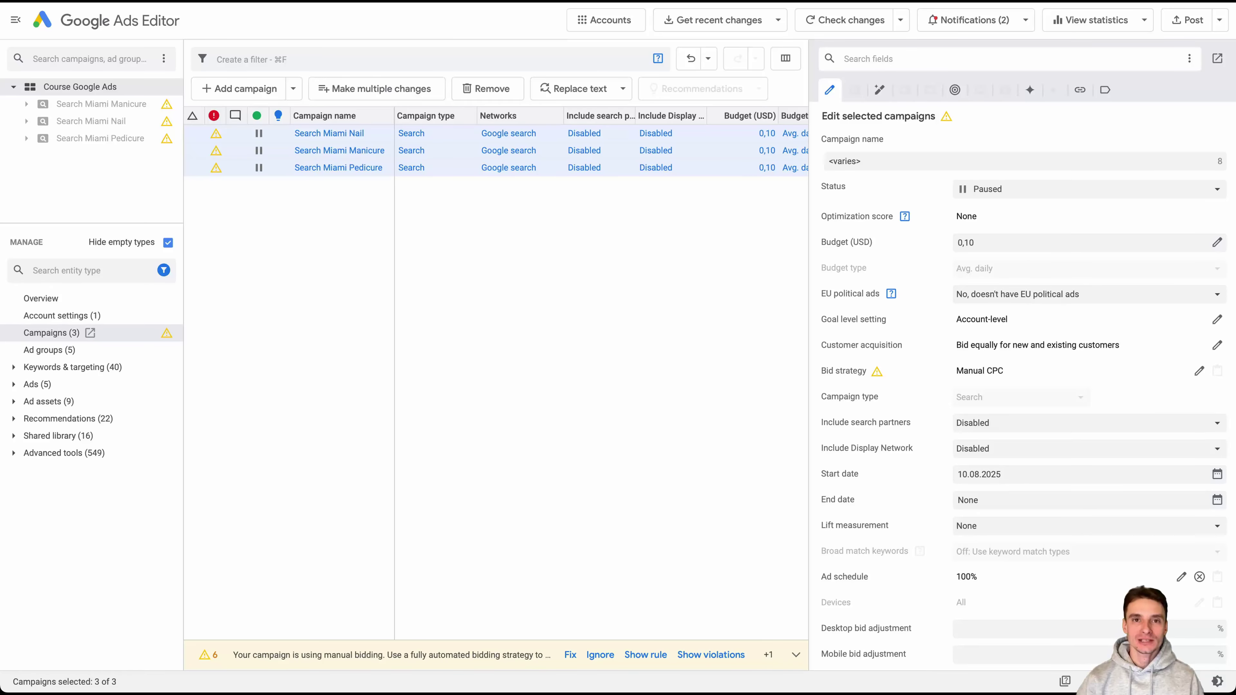
- Set the status of all three Search Miami campaigns to Enabled
click(258, 134)
click(259, 134)
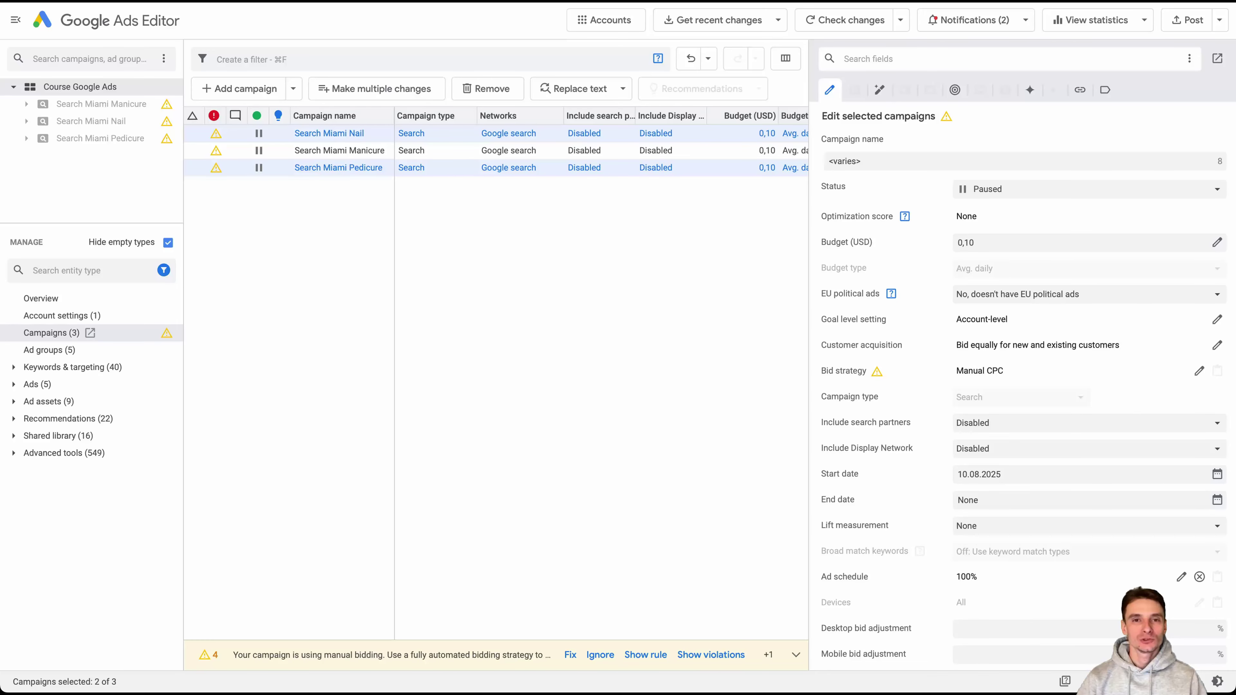
key(super+a)
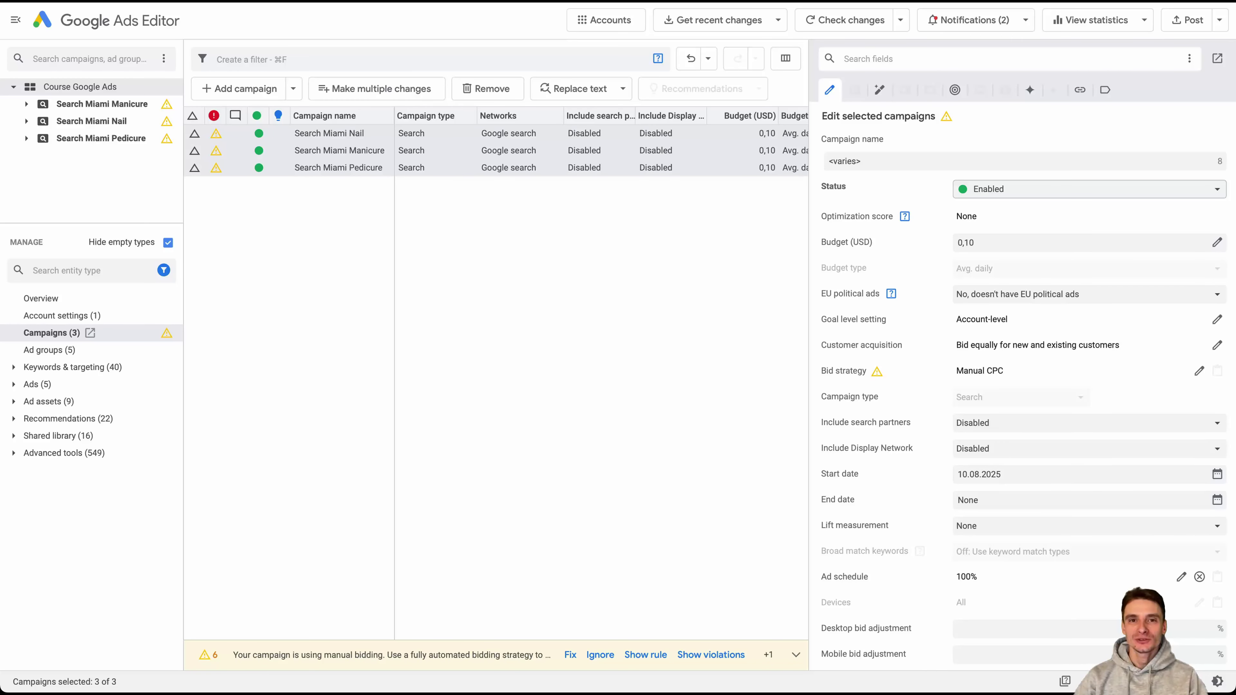
- Set the average daily budget of all three campaigns to 10 USD
click(49, 350)
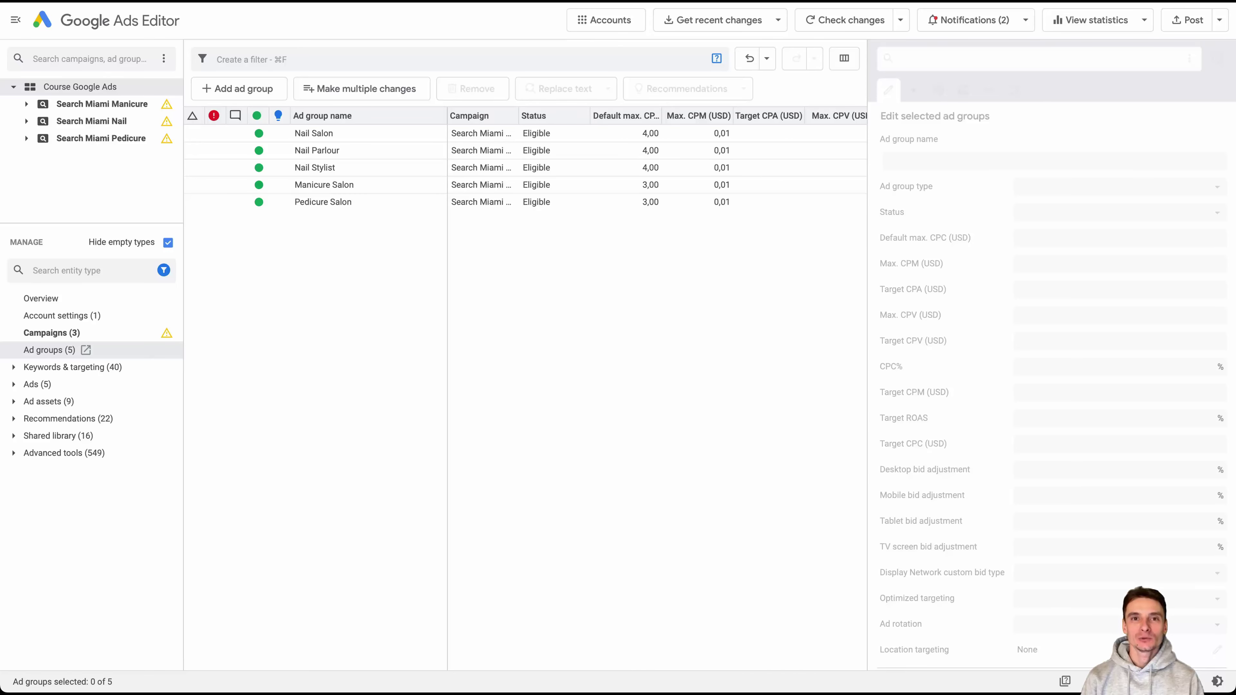
click(51, 333)
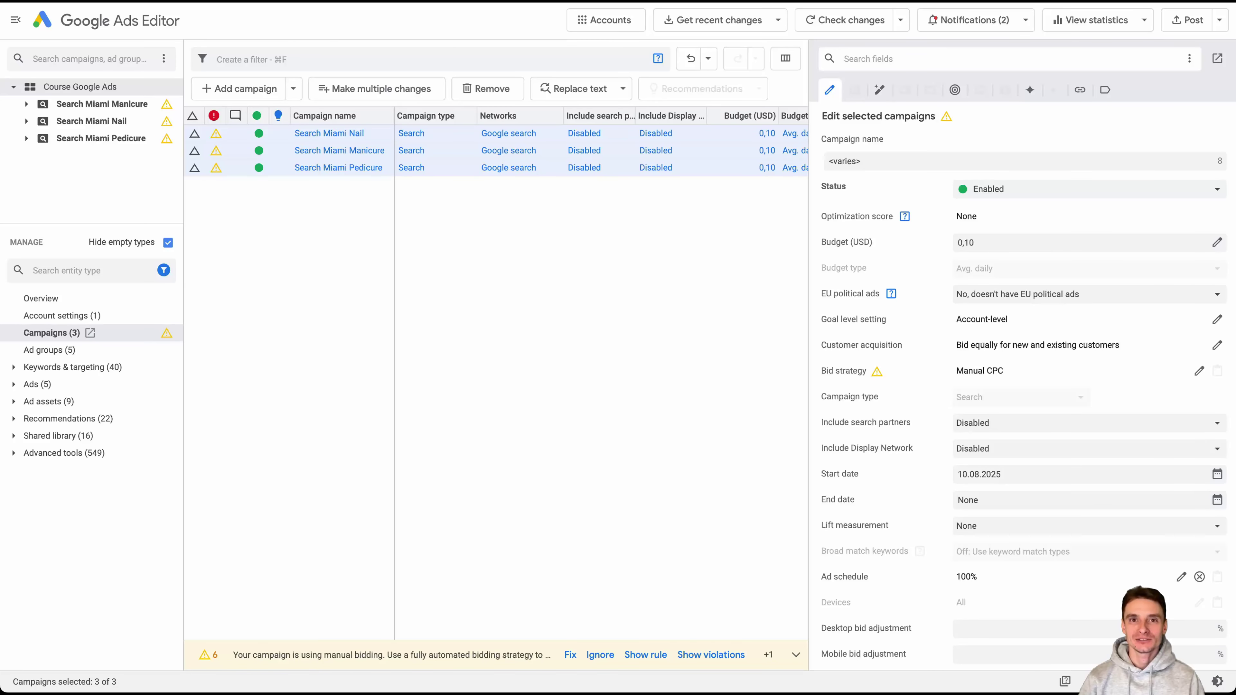
click(966, 242)
text(10)
key(Return)
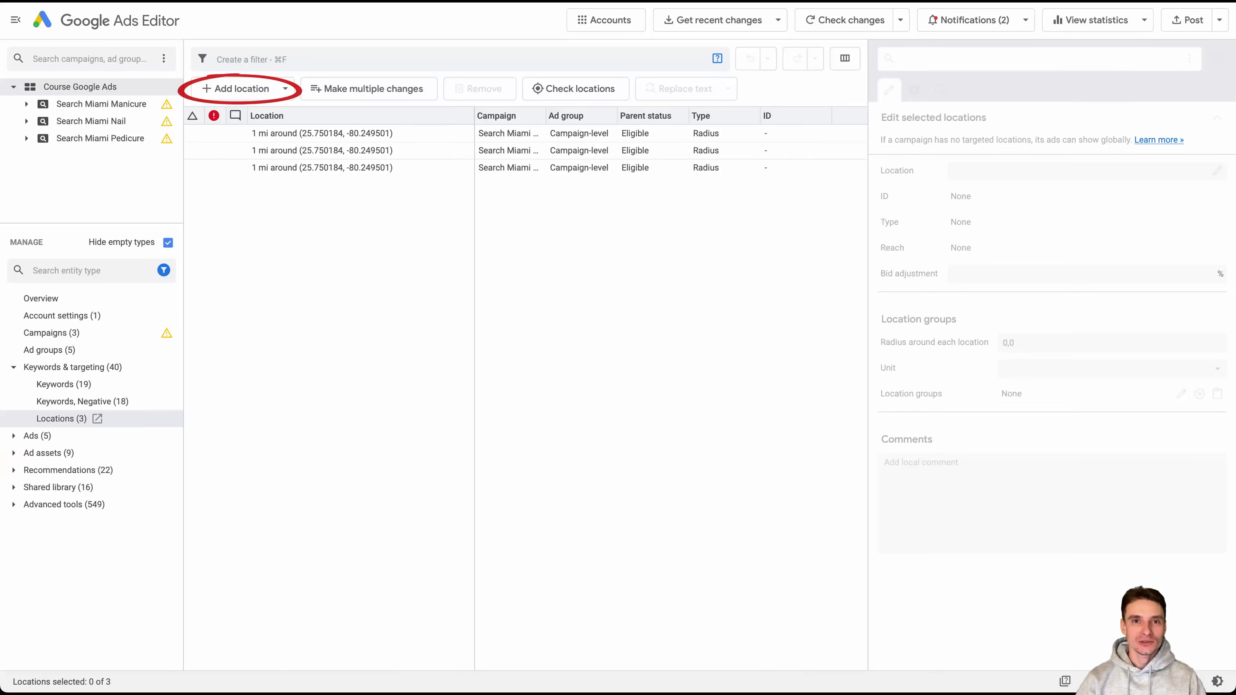
- Add Miami, Florida, United States as a campaign-level location target to all three campaigns
click(285, 88)
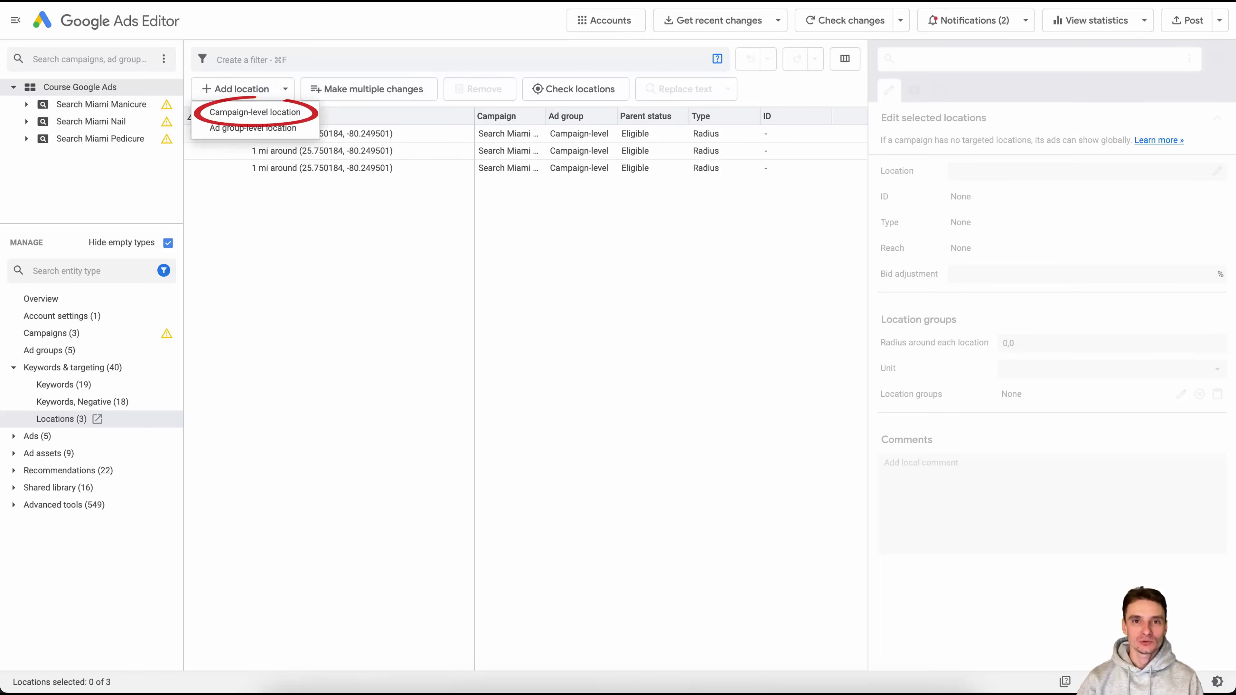
click(248, 113)
click(437, 232)
click(799, 481)
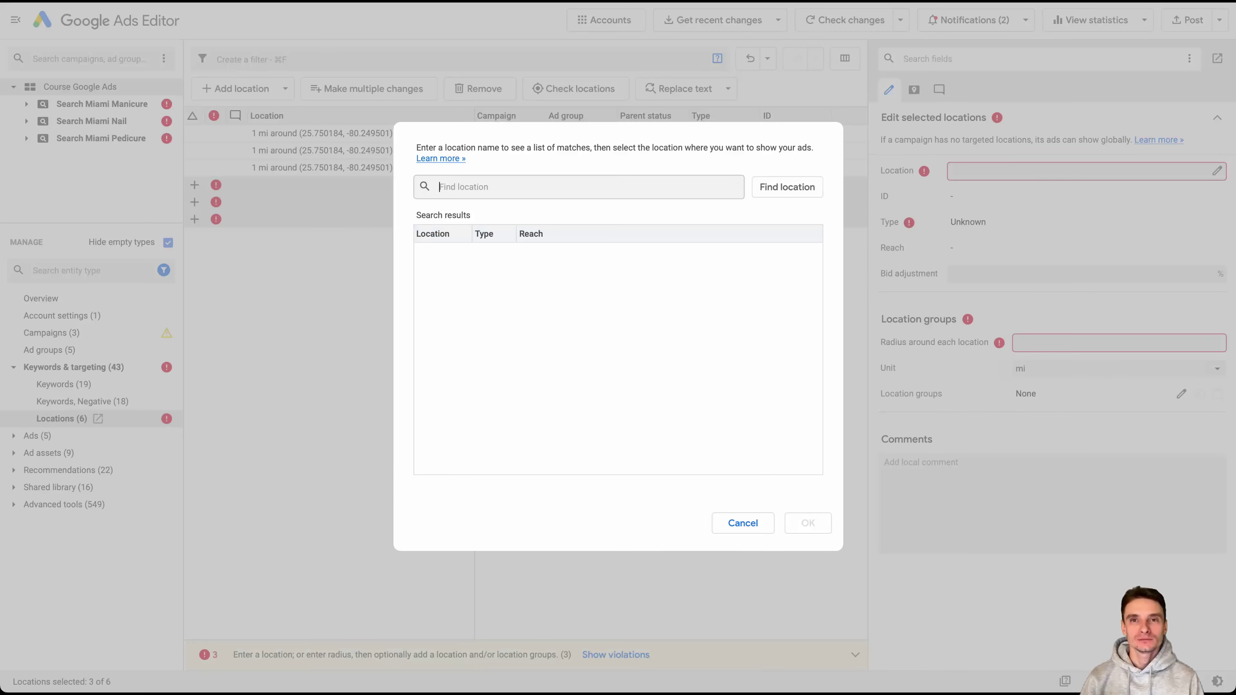
text(Miami)
click(787, 187)
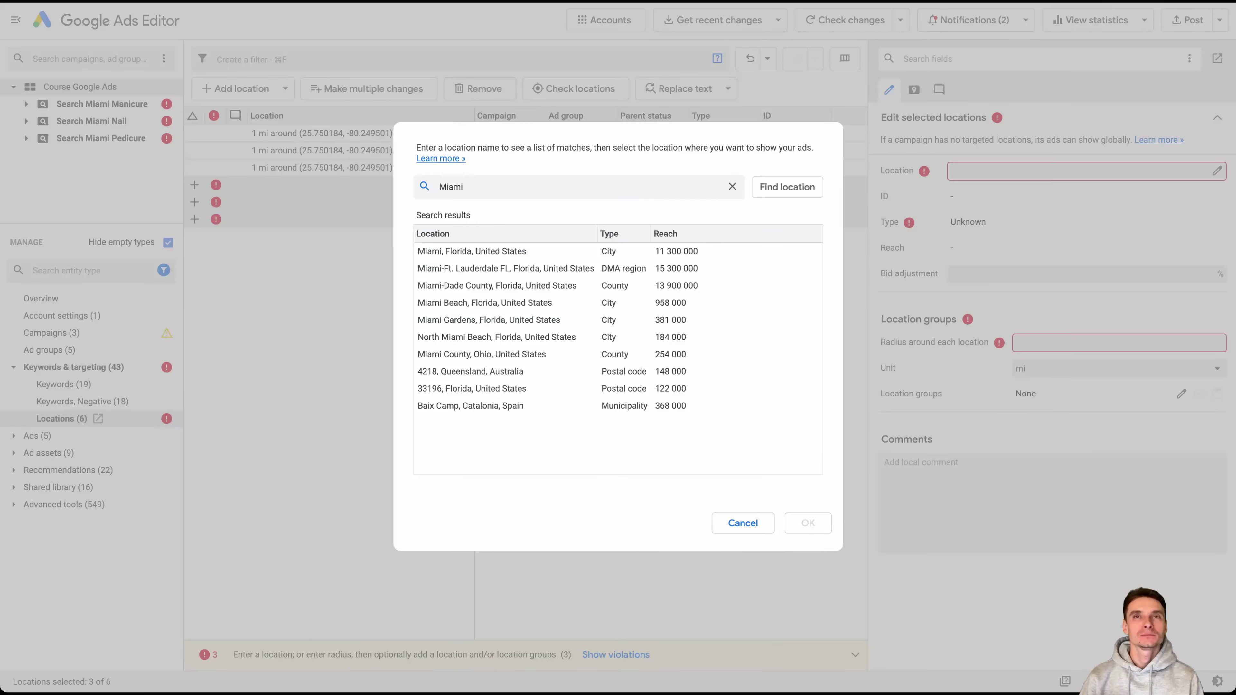
click(472, 251)
click(808, 523)
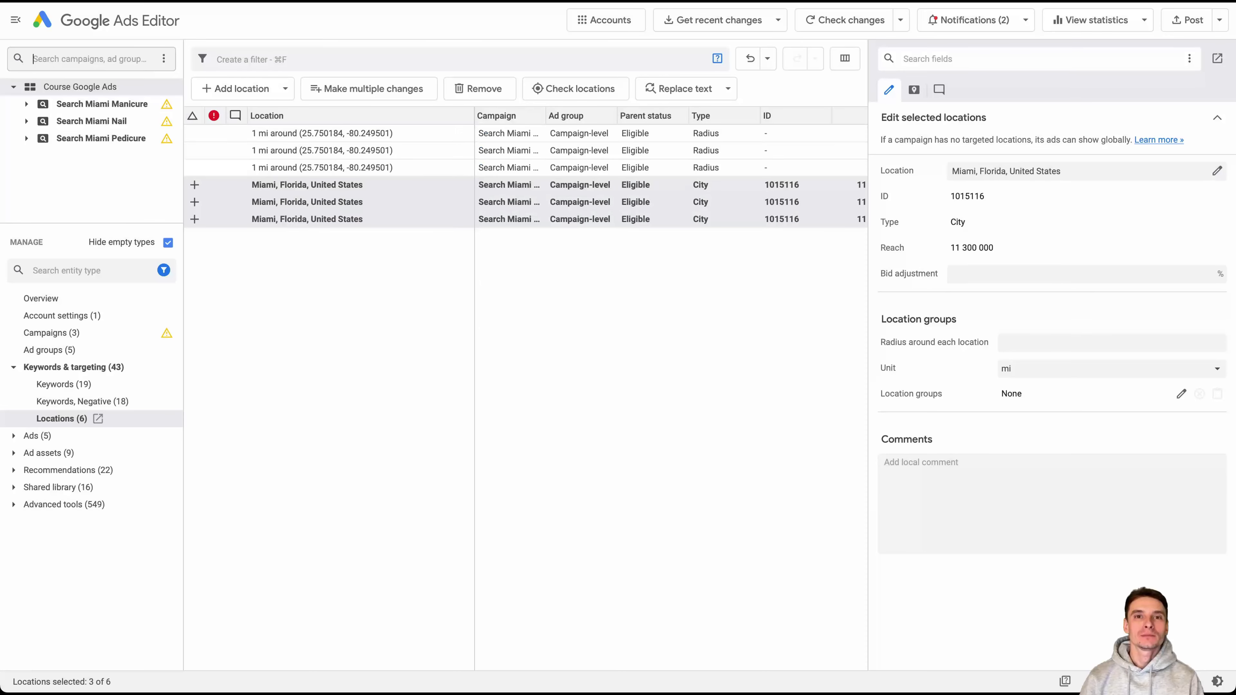
- Remove the three 1 mi radius locations from the campaigns' location targeting
click(321, 133)
shift+click(322, 167)
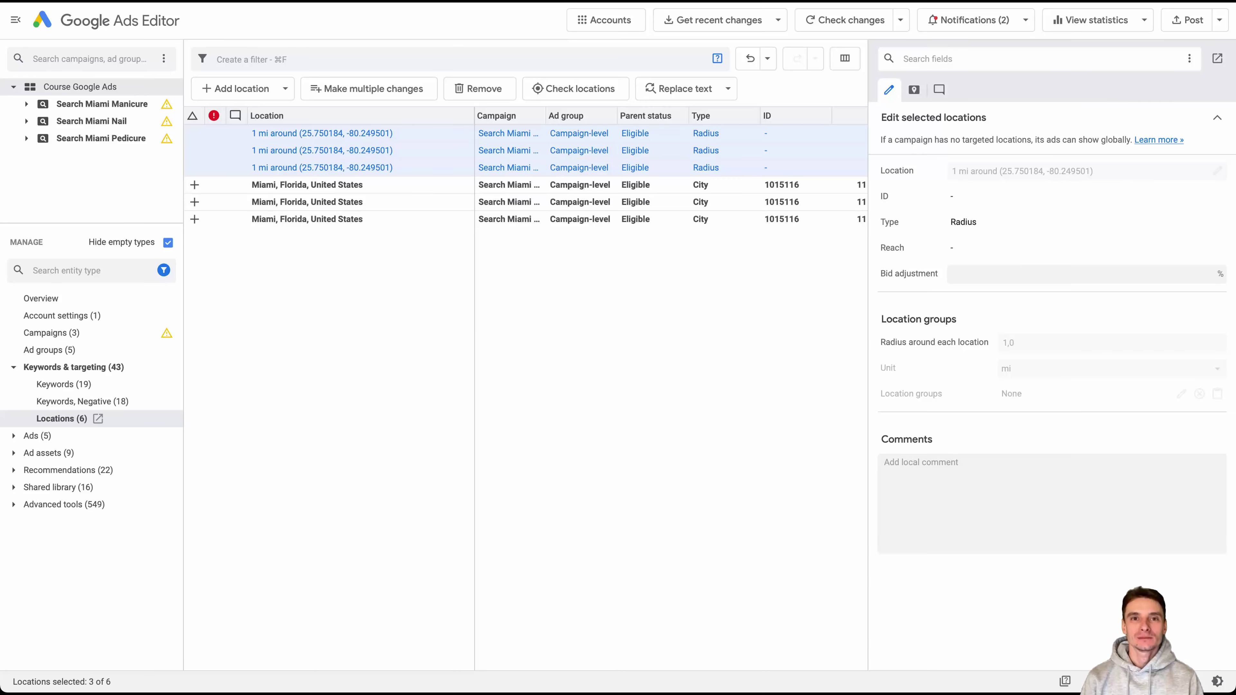
key(Delete)
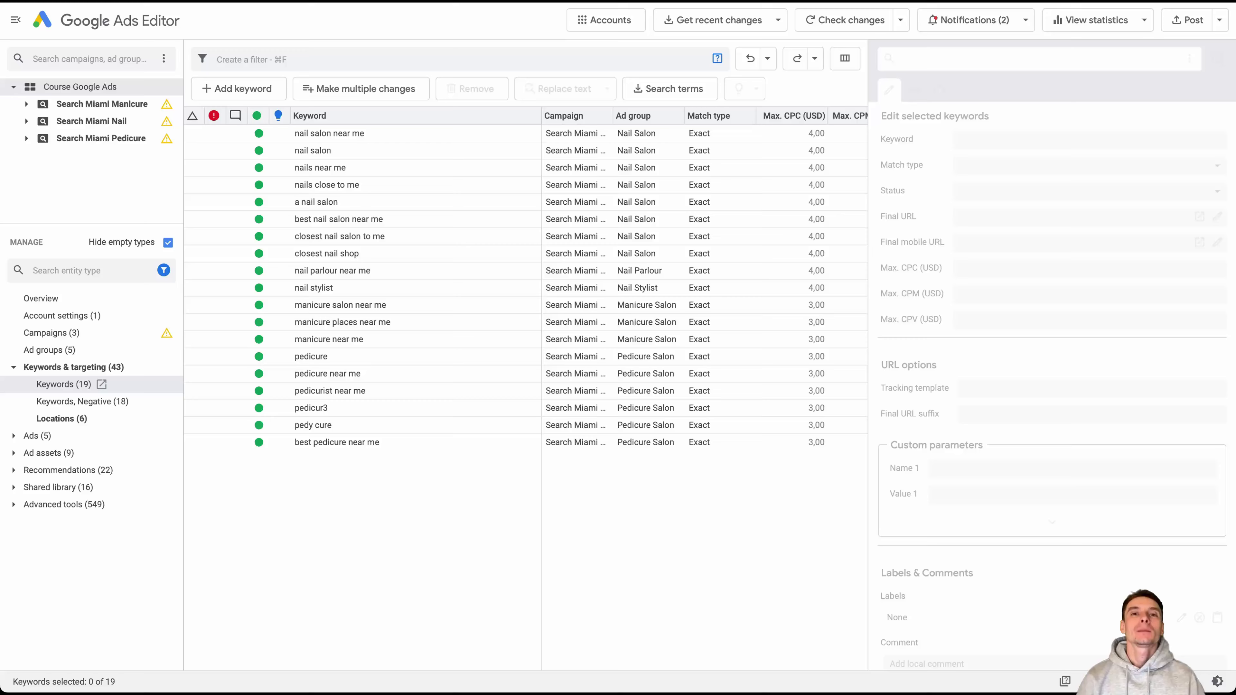
- Change the match type of all keywords in the account to Phrase
key(super+a)
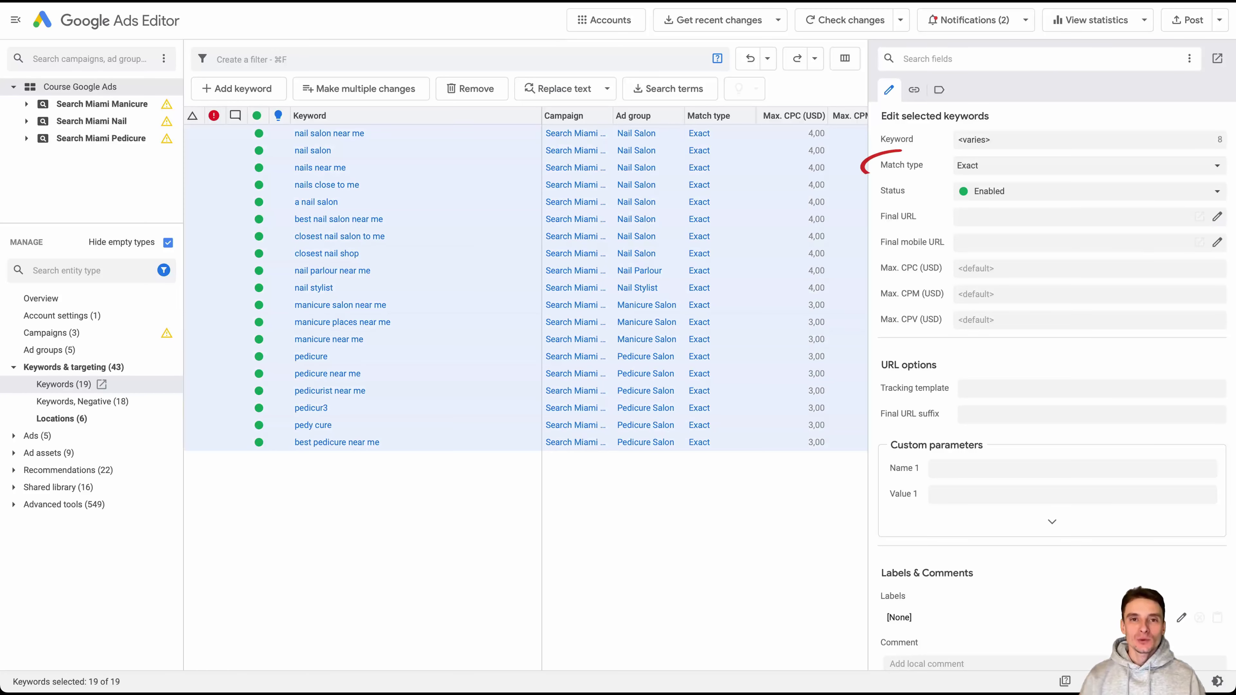
click(1085, 166)
click(970, 148)
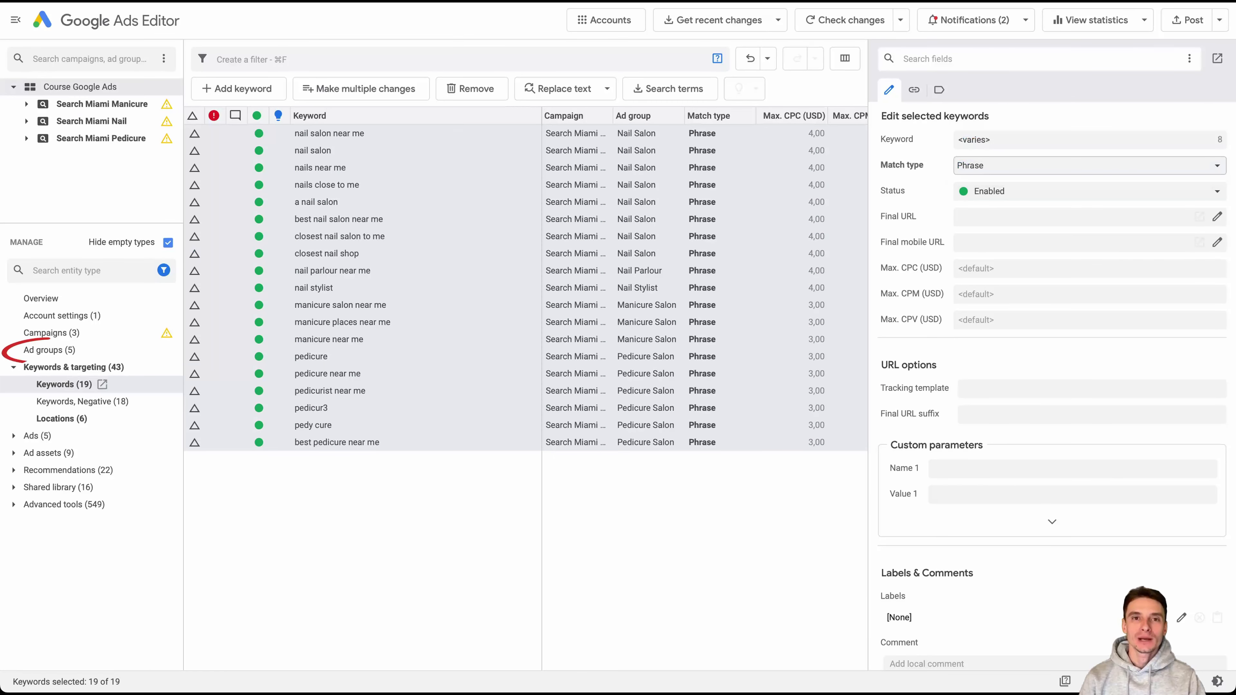
- Set the default max. CPC of all five ad groups to 2 USD
click(50, 351)
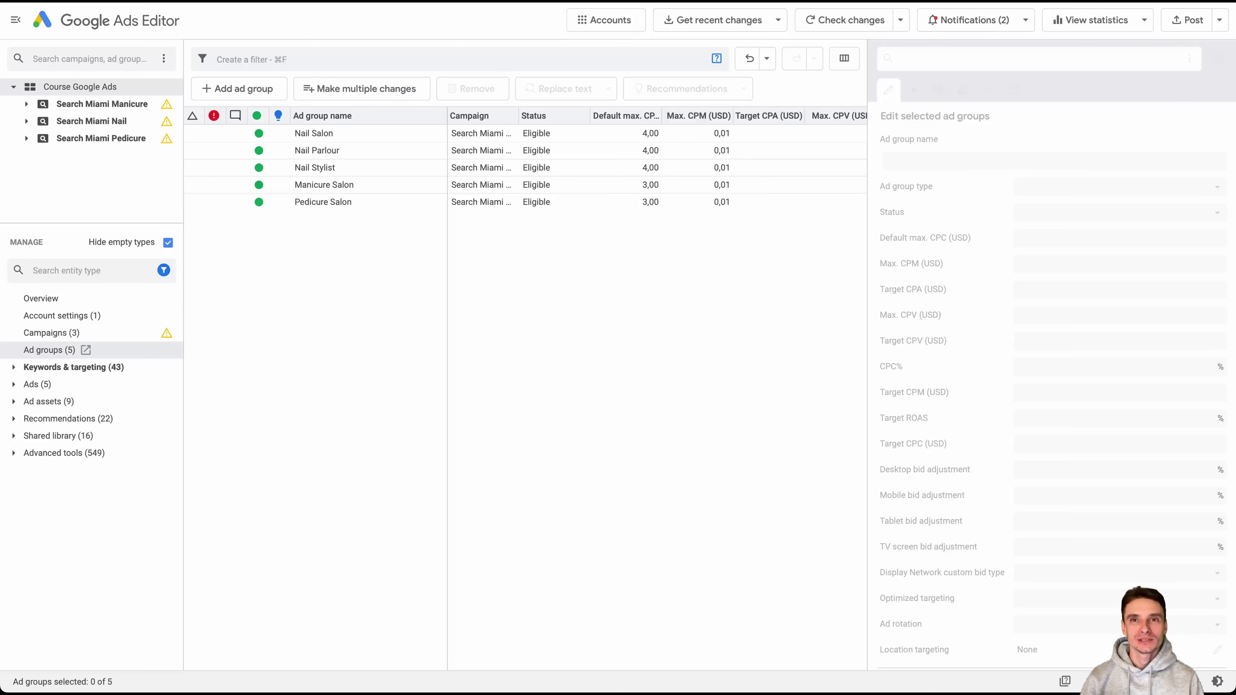
key(super+a)
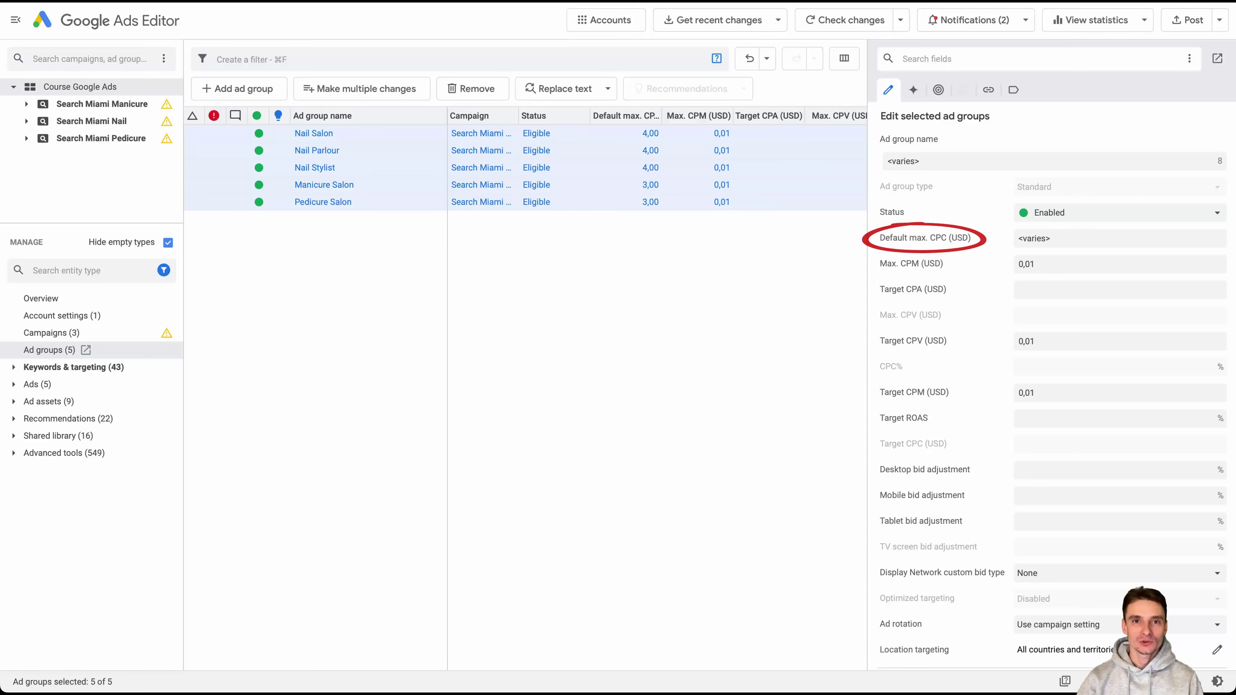
click(1119, 238)
text(2)
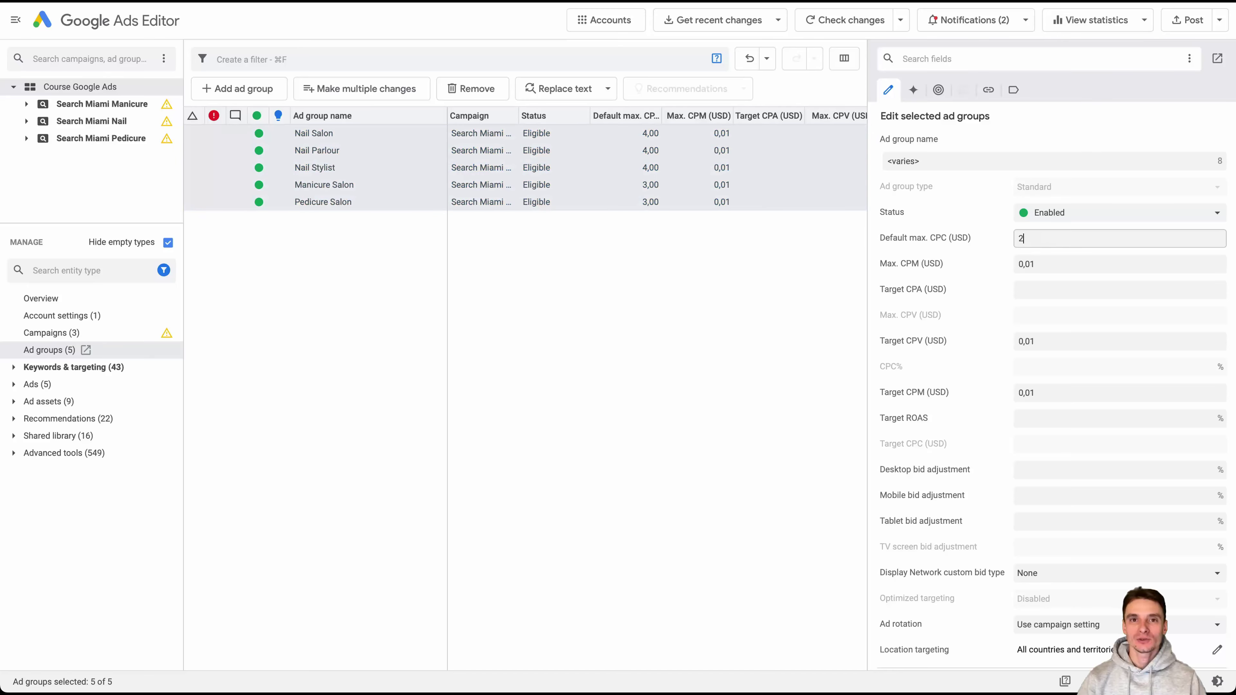
key(Return)
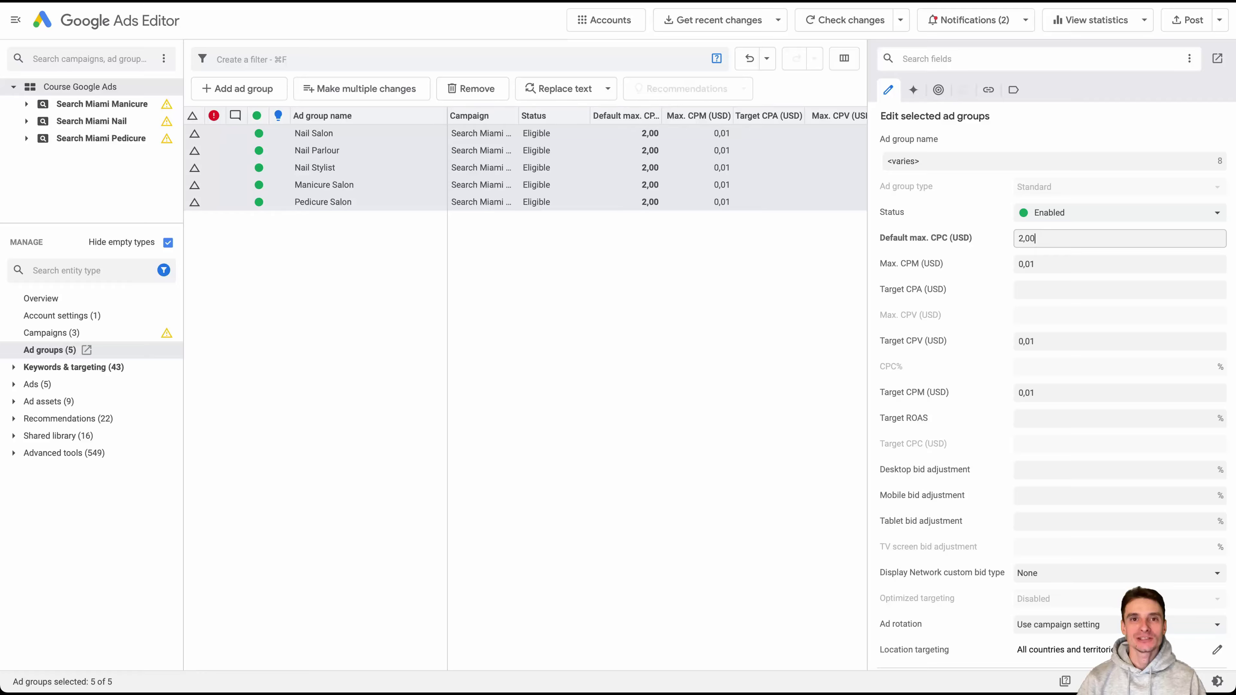
- Post the pending ad group, keyword and location changes for all campaigns to the account and dismiss the posting summary
click(51, 333)
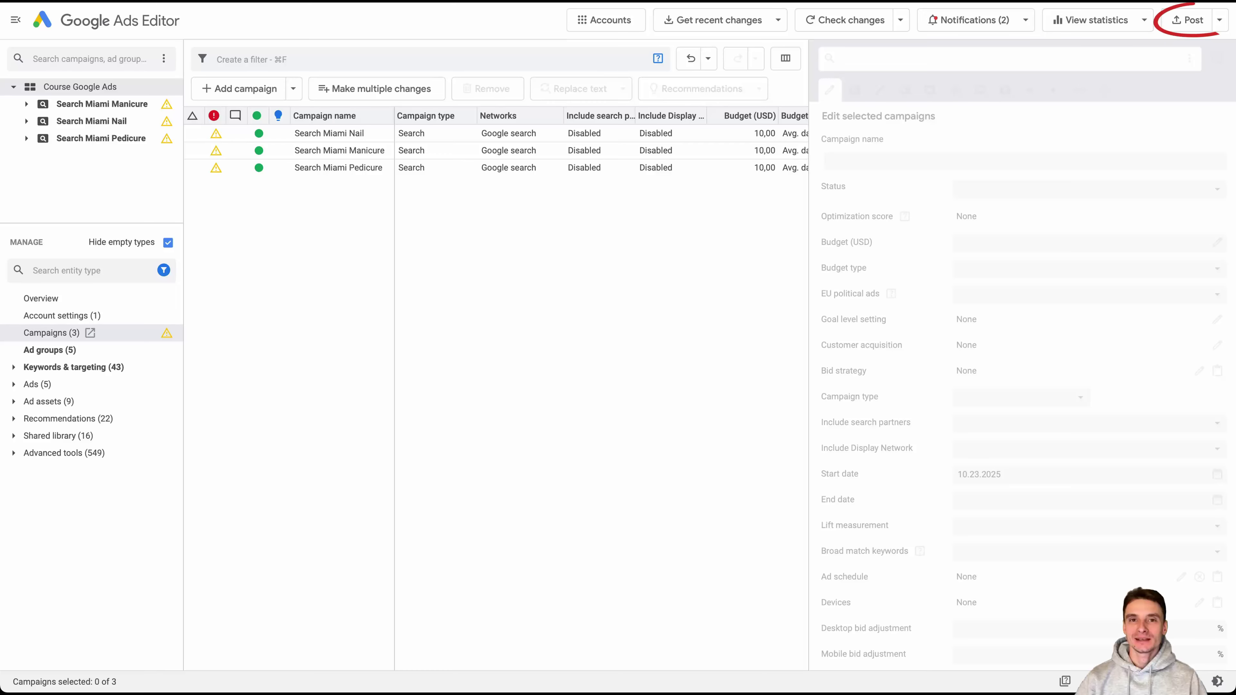
click(1187, 20)
click(910, 486)
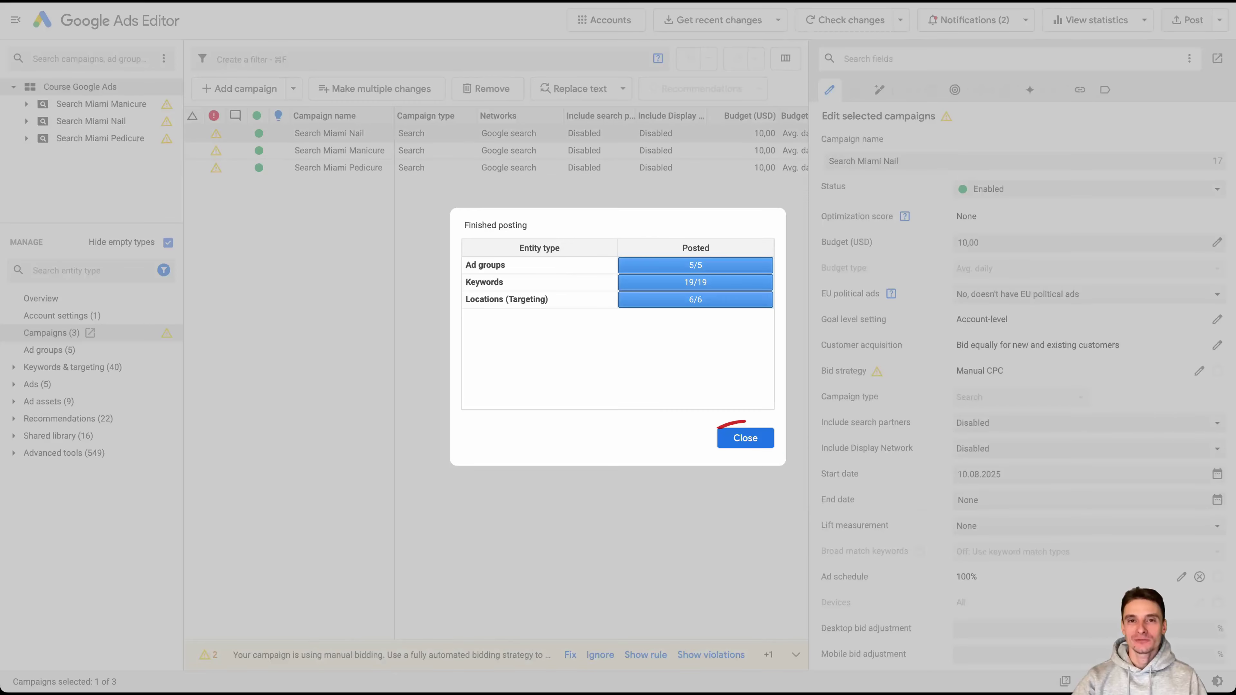
key(Return)
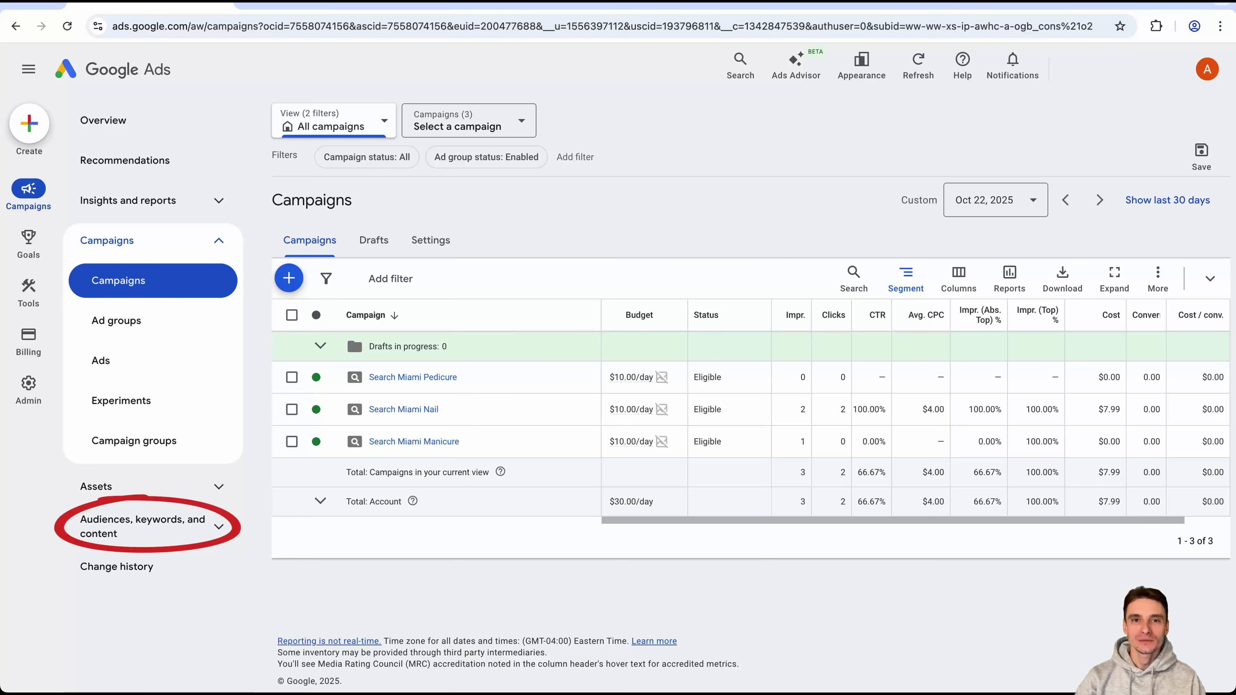
- Switch to the Google Ads web interface and expand the audiences, keywords, and content section
click(142, 526)
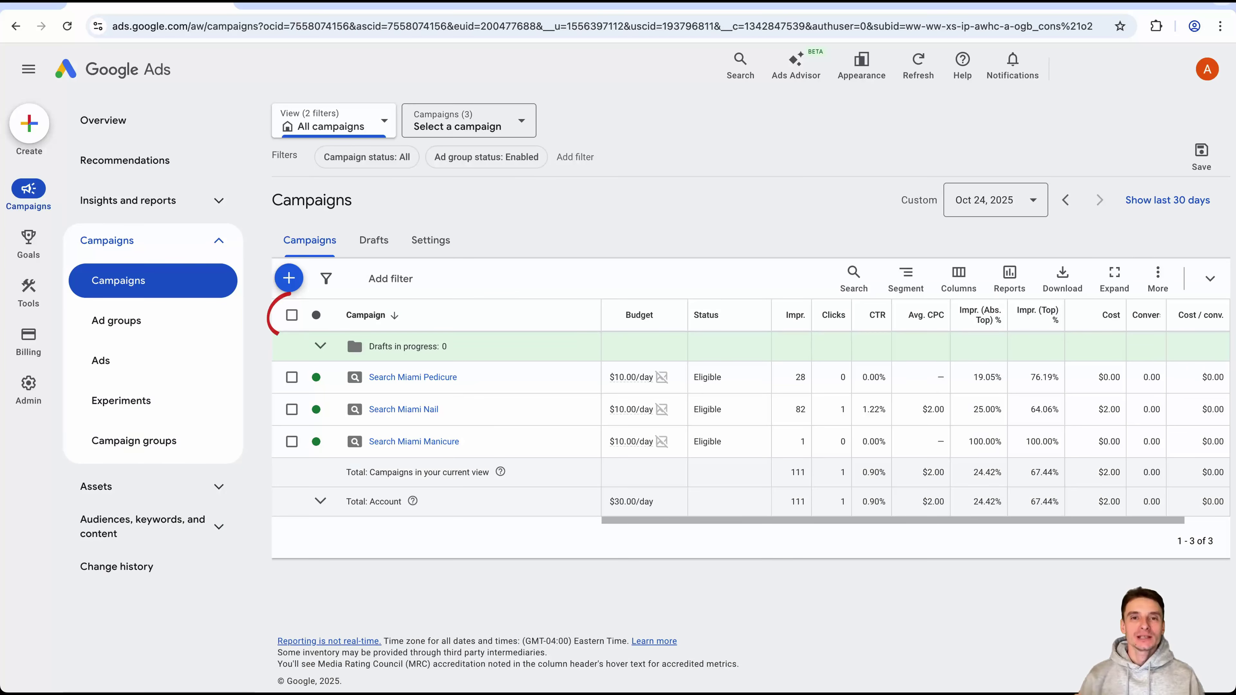
- Pause all three campaigns, Search Miami Pedicure, Search Miami Nail and Search Miami Manicure, in one bulk edit
click(291, 315)
click(384, 279)
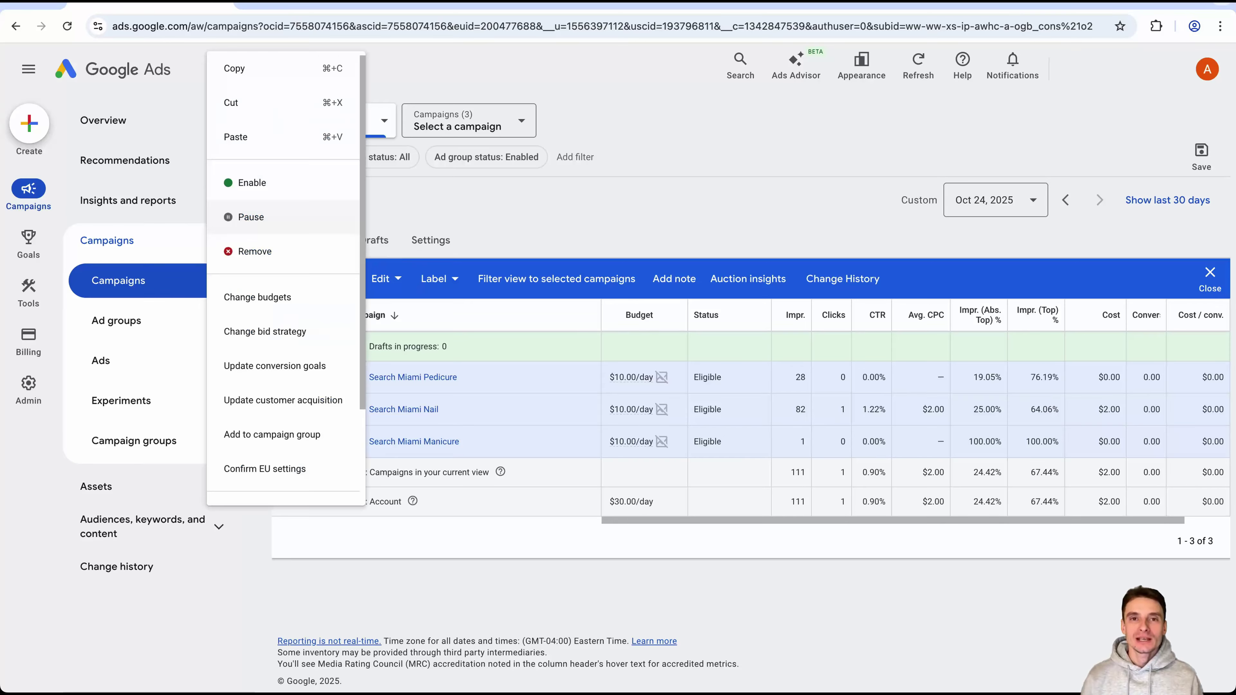
click(248, 213)
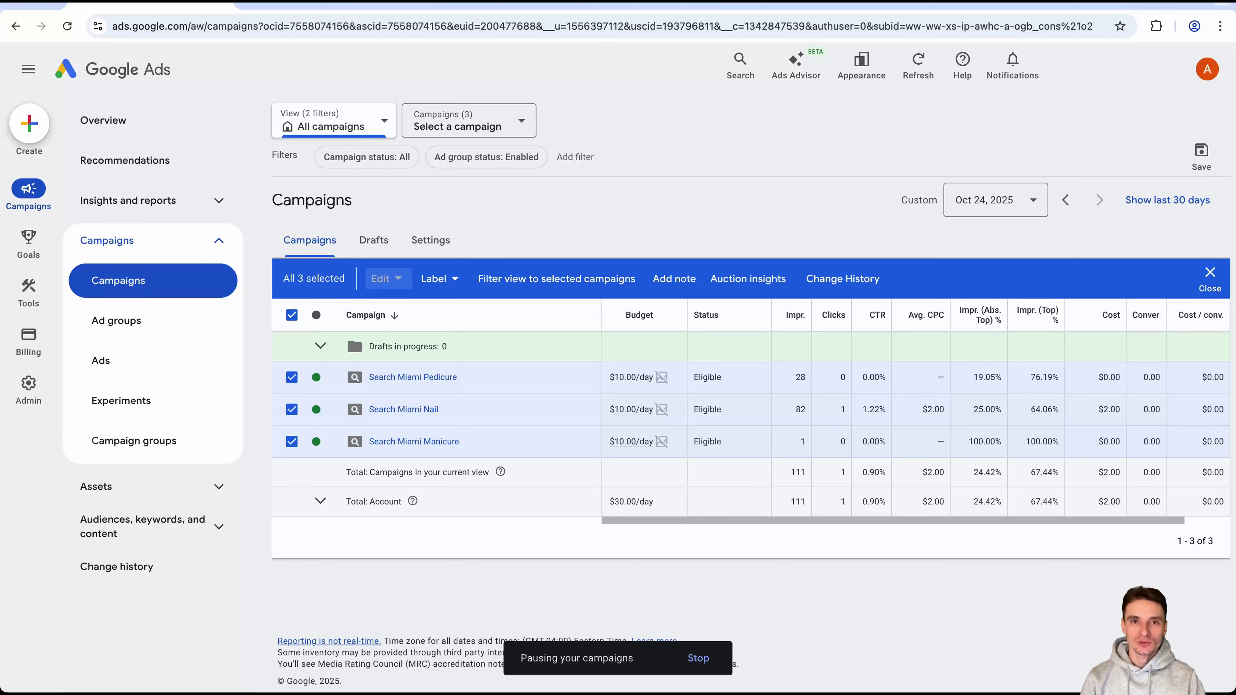